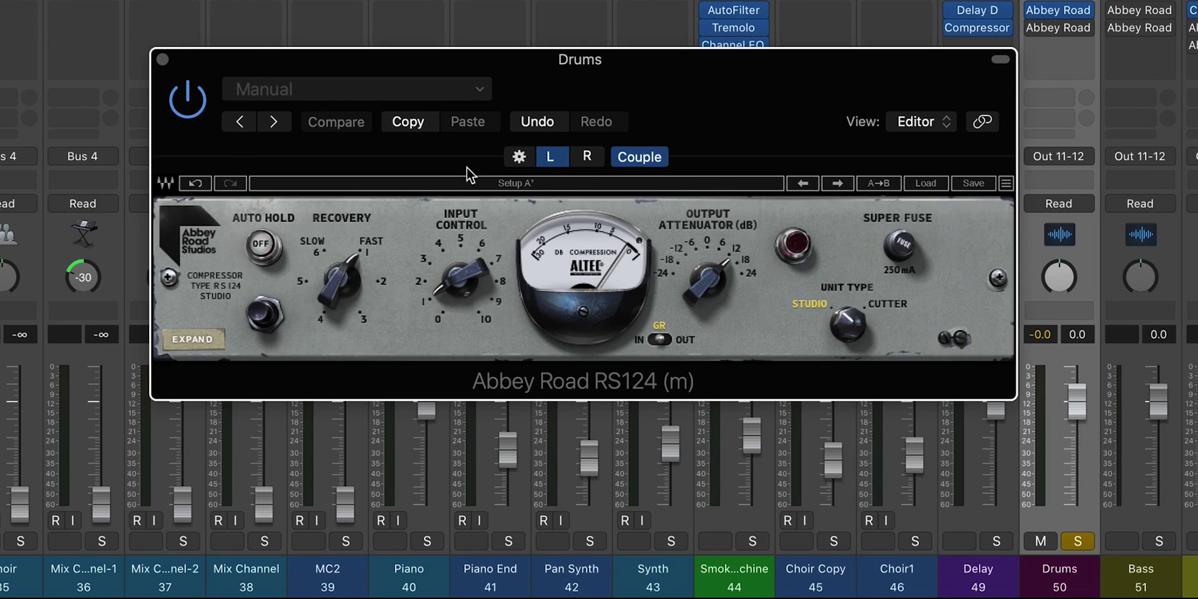
Step: Expand the Drums channel's RS124 compressor to reveal its SC HP and Mix controls
{"action": "left_click", "coordinate": [262, 248]}
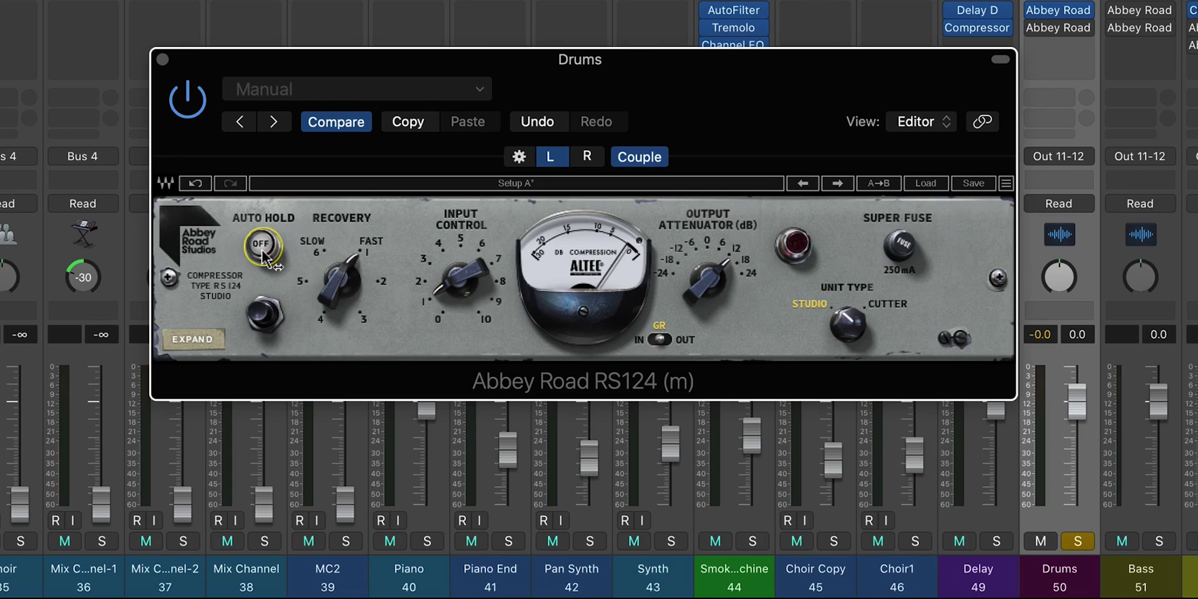
{"action": "mouse_move", "coordinate": [346, 290]}
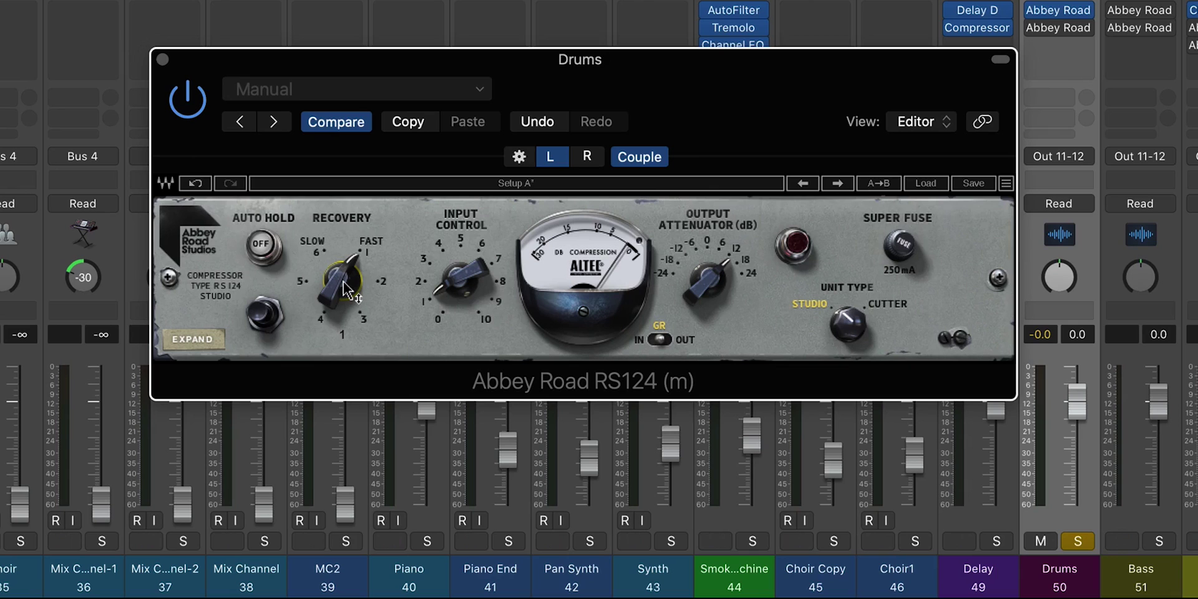
{"action": "mouse_move", "coordinate": [461, 286]}
{"action": "mouse_move", "coordinate": [711, 288]}
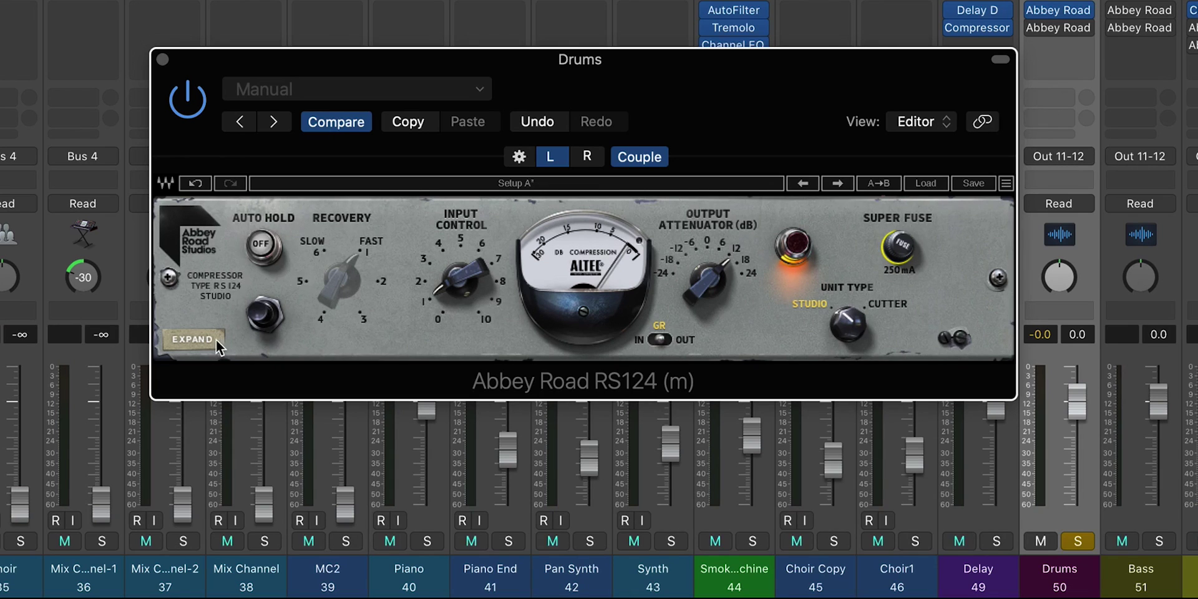
{"action": "left_click", "coordinate": [192, 340]}
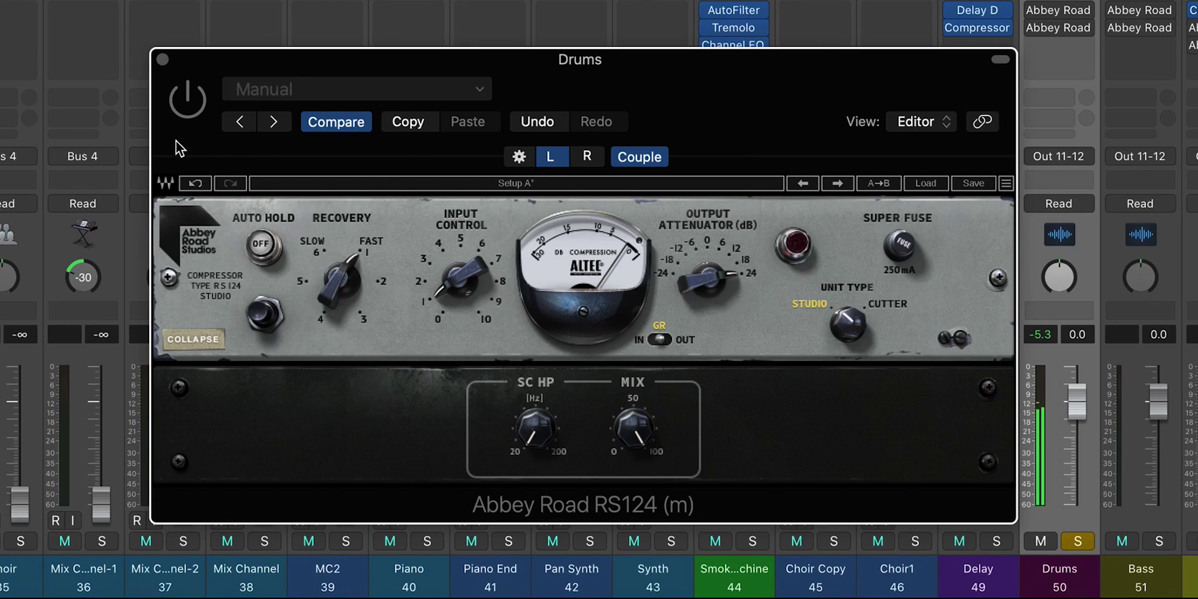
Step: Enable the Drums compressor, set the output attenuator to about 0 dB, and raise the input control to between 3 and 4
{"action": "left_click", "coordinate": [182, 118]}
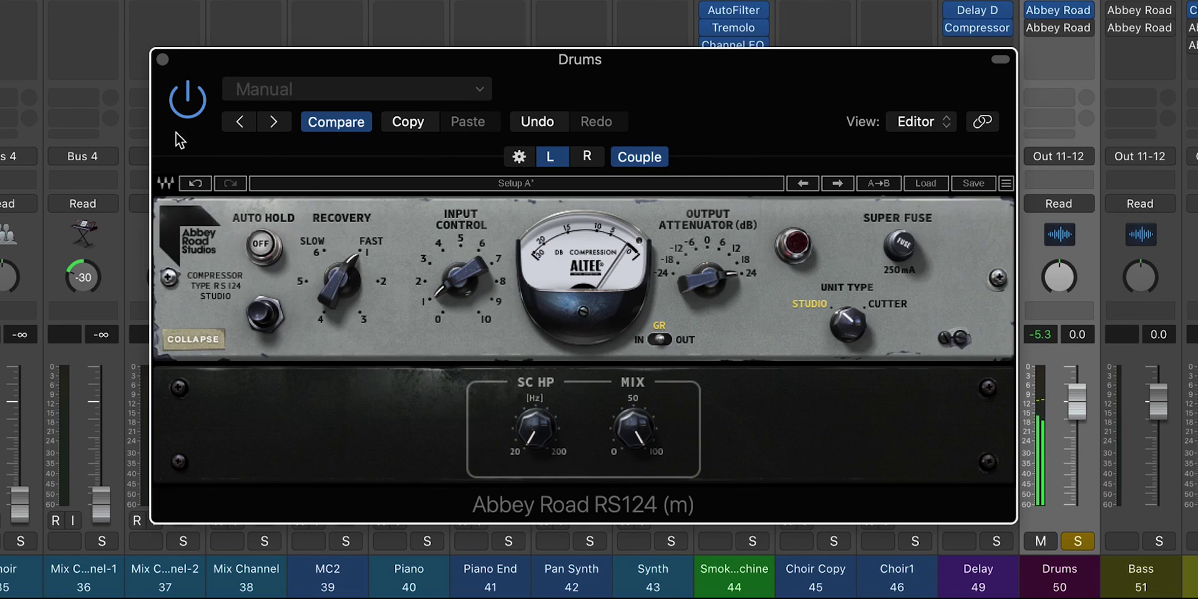
{"action": "left_click_drag", "start_coordinate": [480, 282], "coordinate": [481, 279]}
{"action": "left_click_drag", "start_coordinate": [709, 281], "coordinate": [708, 322]}
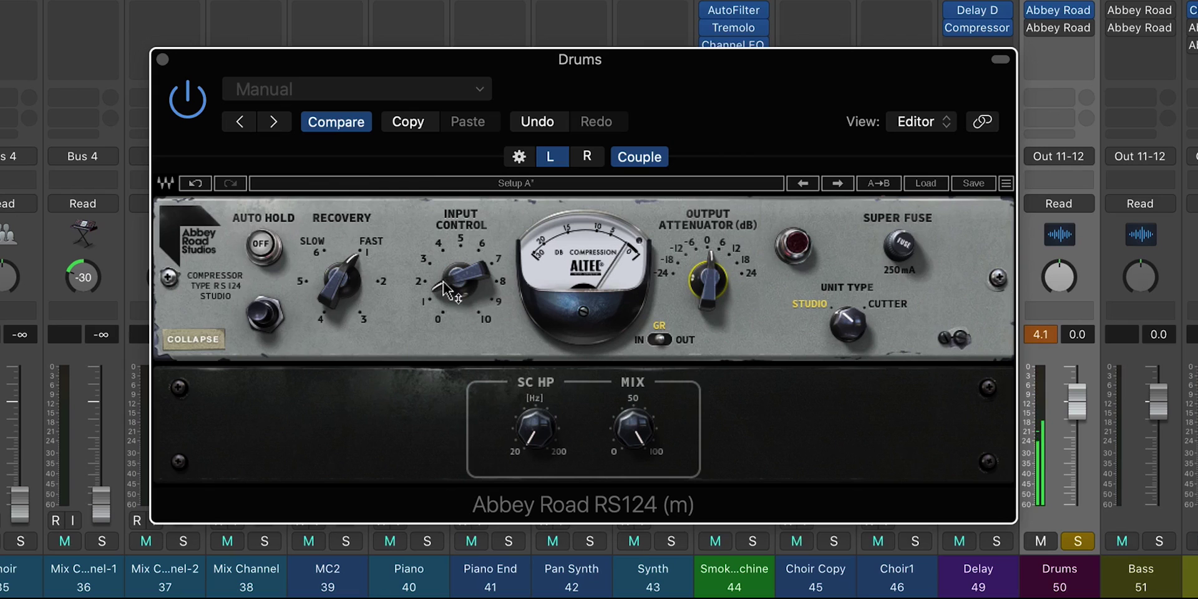
{"action": "mouse_move", "coordinate": [440, 289]}
{"action": "left_click_drag", "start_coordinate": [440, 288], "coordinate": [440, 273]}
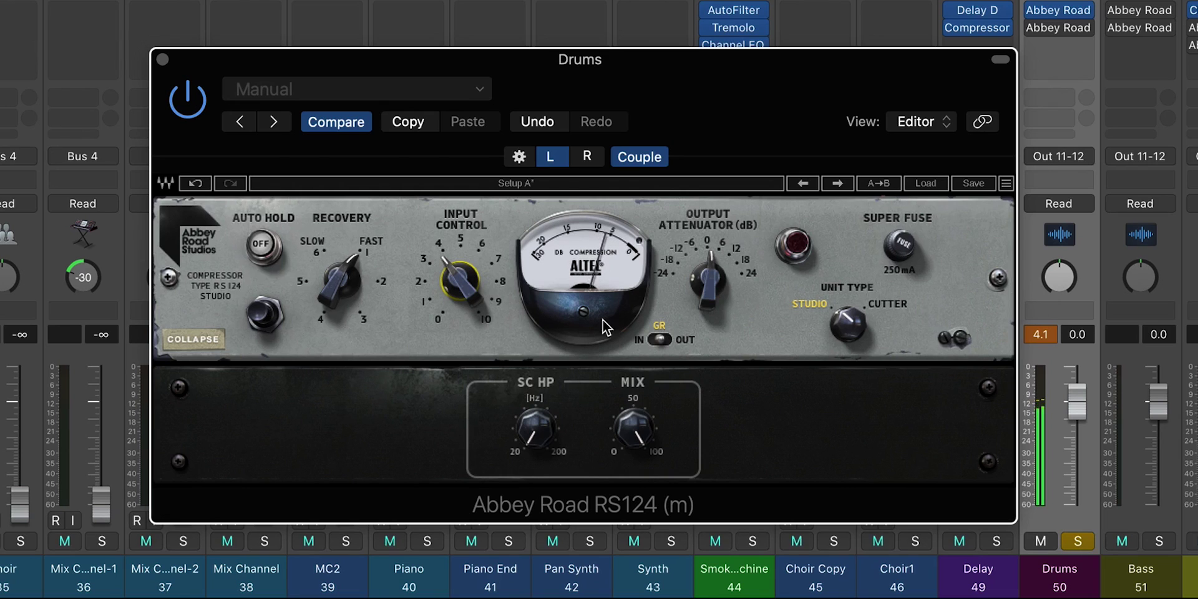
Step: Trim the output attenuator to about -0.3 dB and compare the drums with the compressor bypassed and enabled
{"action": "mouse_move", "coordinate": [710, 282]}
{"action": "left_click_drag", "start_coordinate": [709, 275], "coordinate": [709, 284]}
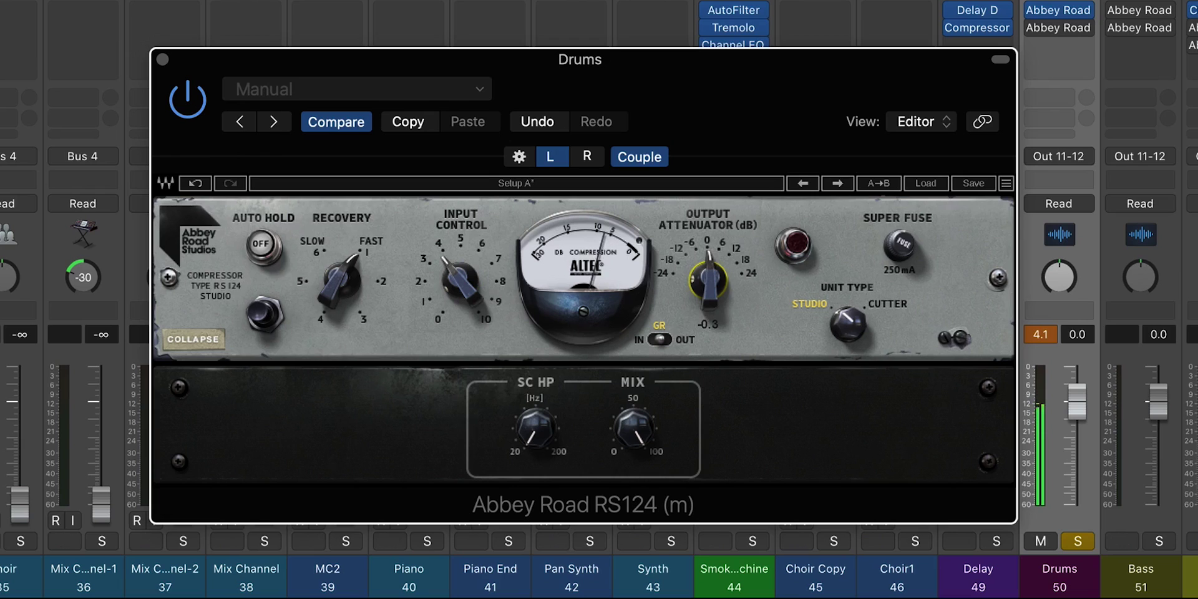
{"action": "left_click", "coordinate": [177, 111]}
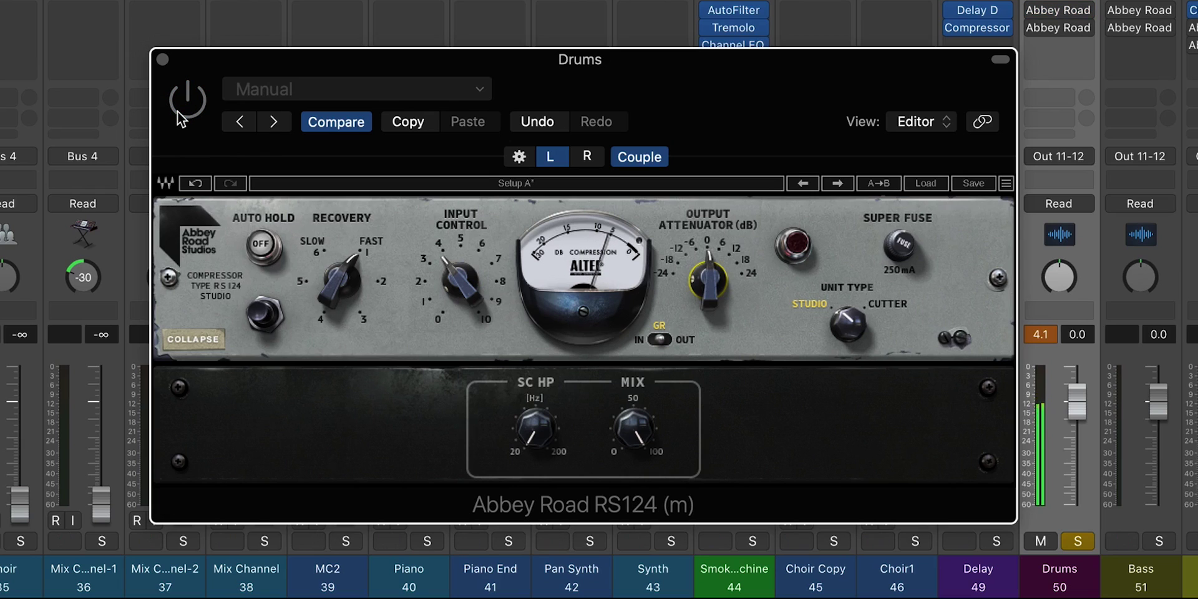
{"action": "left_click", "coordinate": [178, 112]}
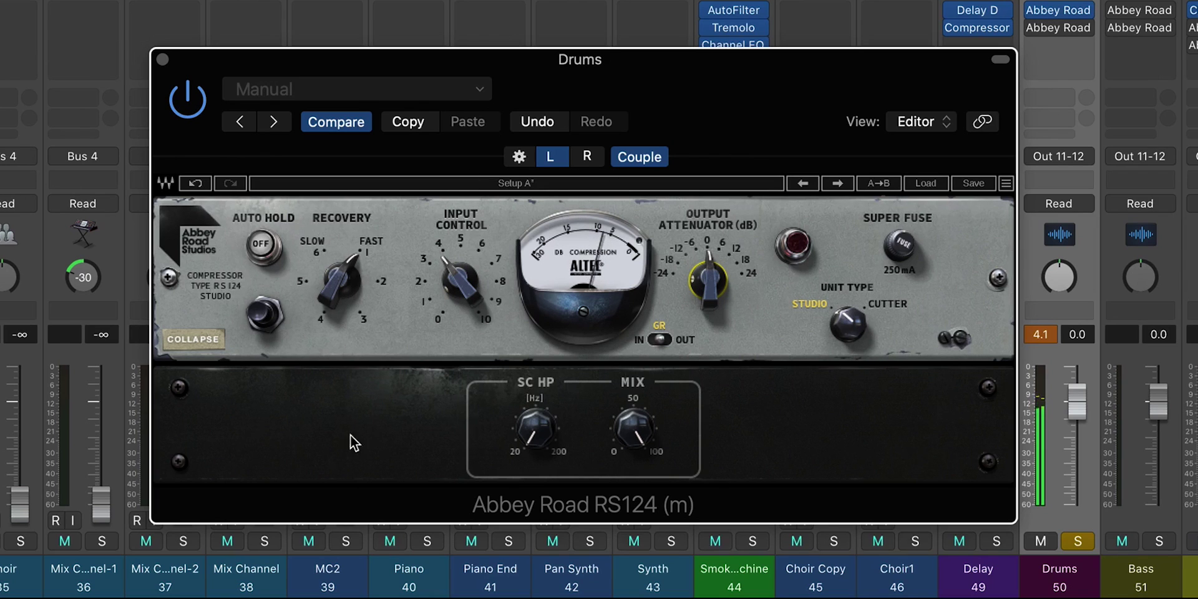
Step: Set the Drums compressor's sidechain high-pass filter to about 86 Hz and compare the result against bypass
{"action": "left_click_drag", "start_coordinate": [515, 402], "coordinate": [515, 348]}
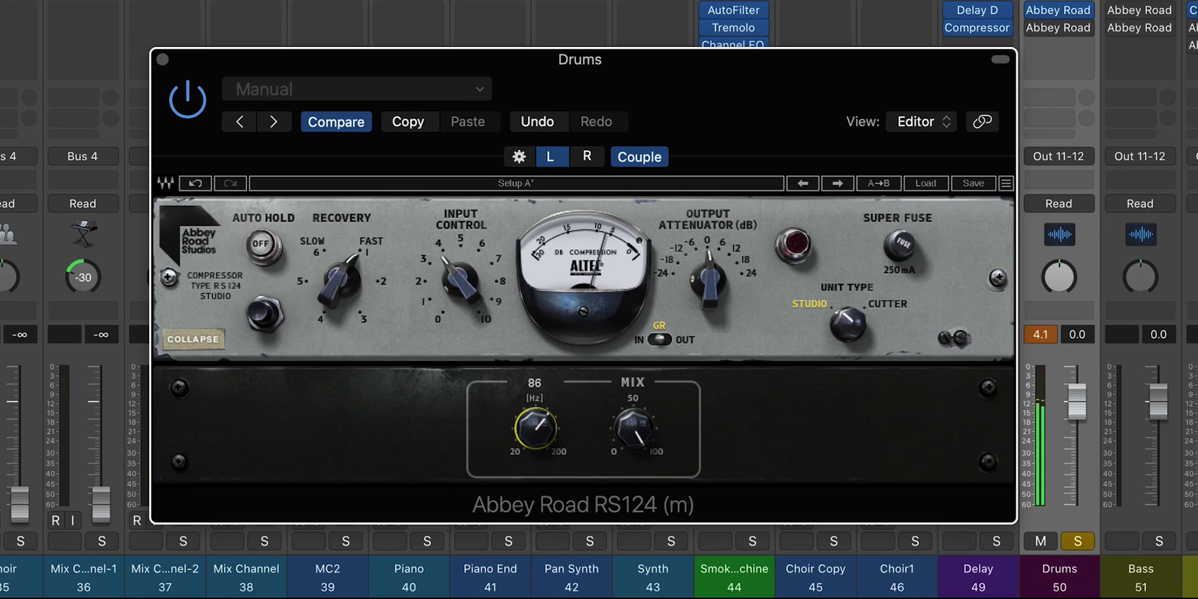
{"action": "left_click_drag", "start_coordinate": [515, 347], "coordinate": [515, 349]}
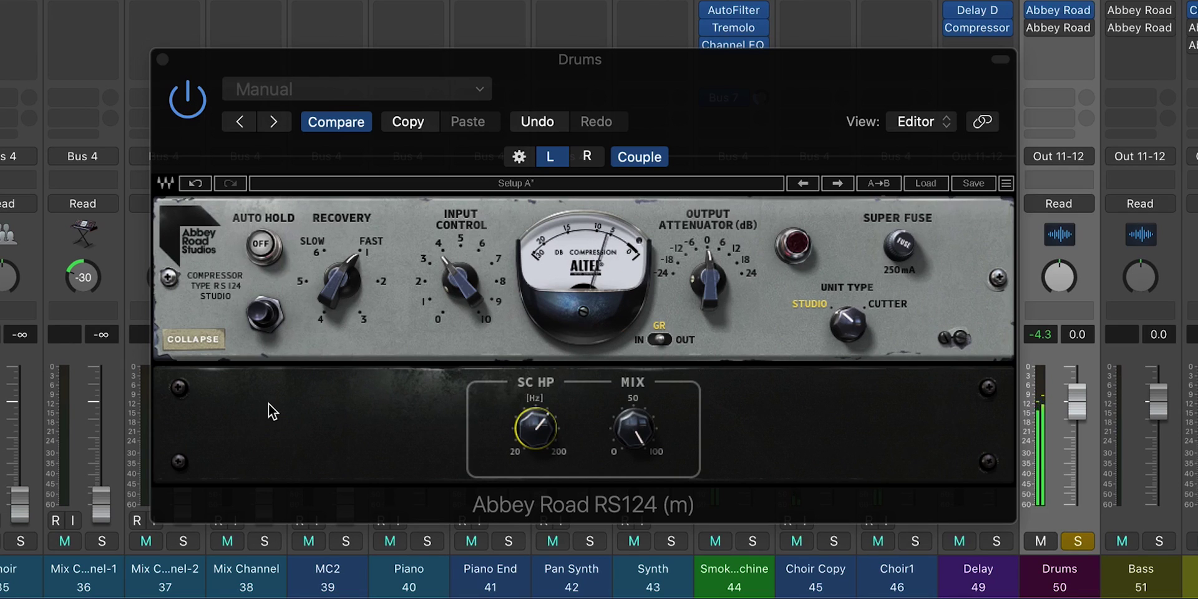
{"action": "left_click", "coordinate": [182, 116]}
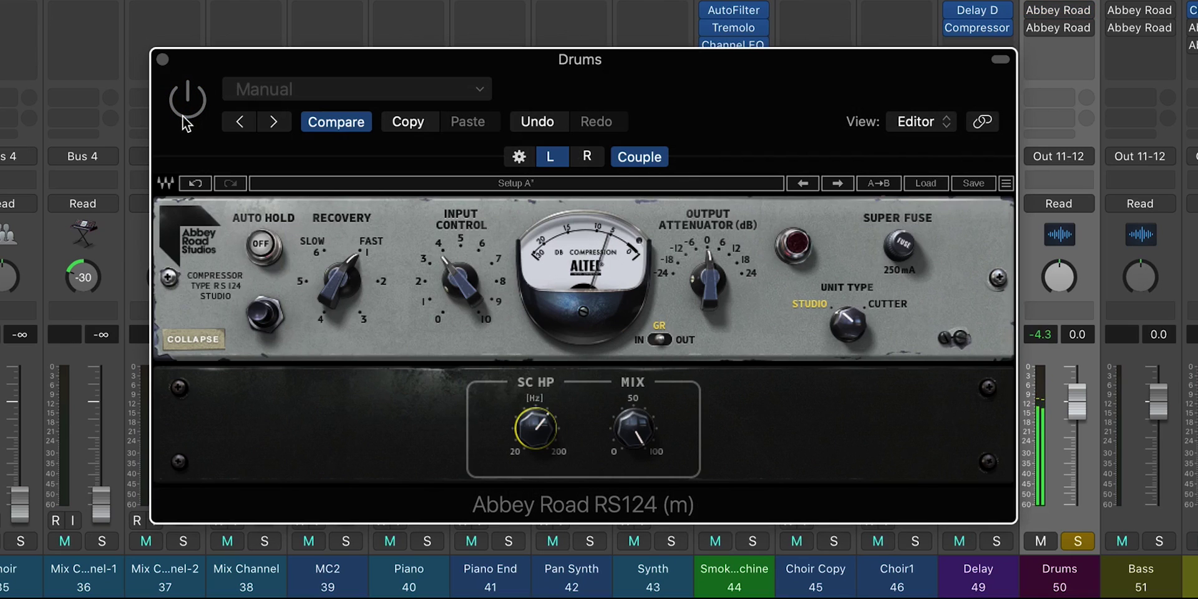
{"action": "left_click", "coordinate": [182, 116]}
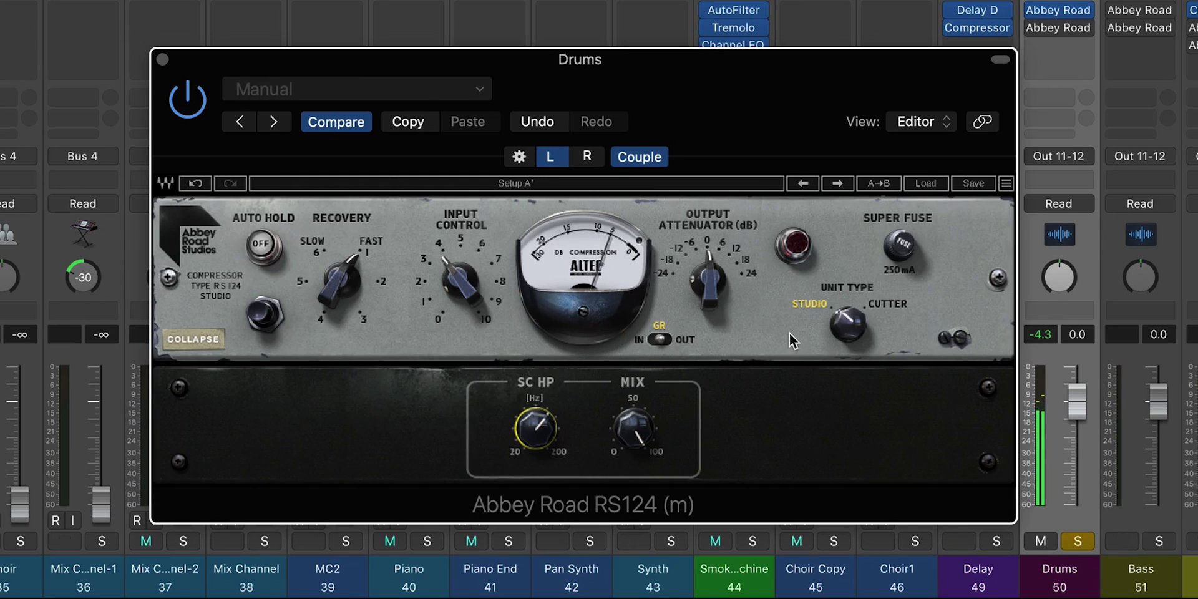
Step: Compare the Cutter and Studio unit types on the drums, finishing on Studio
{"action": "left_click", "coordinate": [886, 303]}
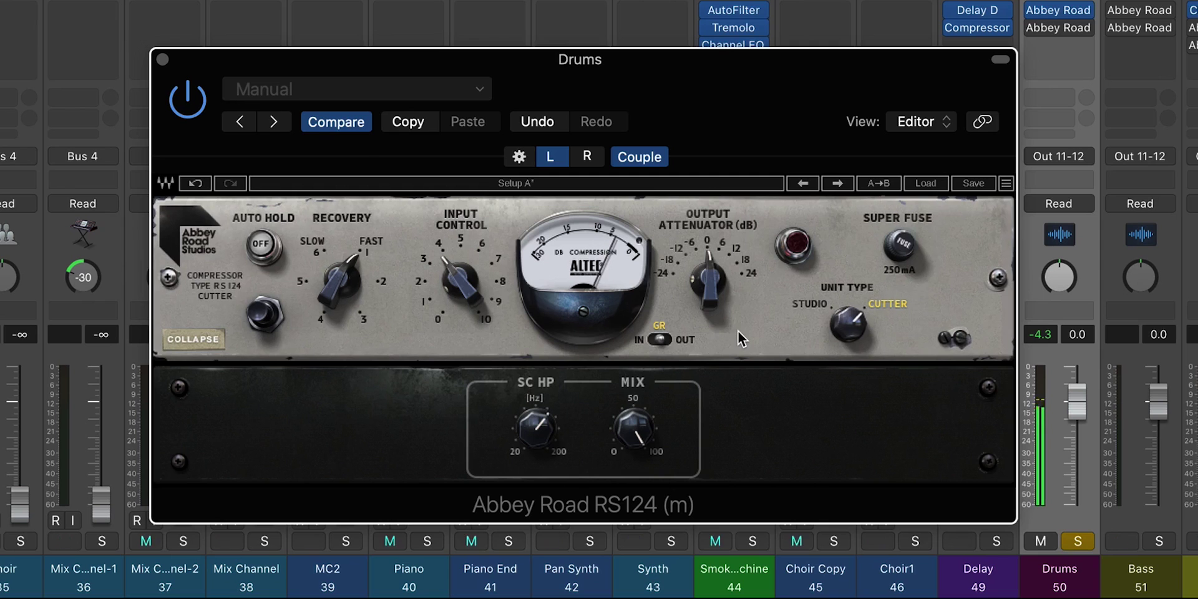
{"action": "left_click", "coordinate": [804, 304]}
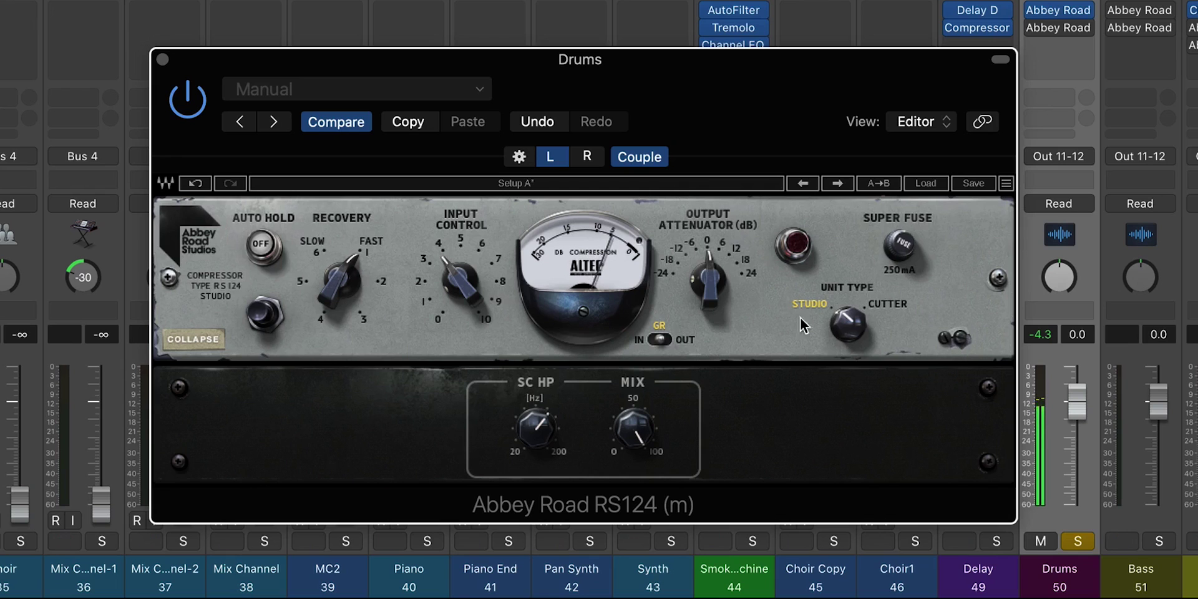
{"action": "left_click", "coordinate": [891, 302]}
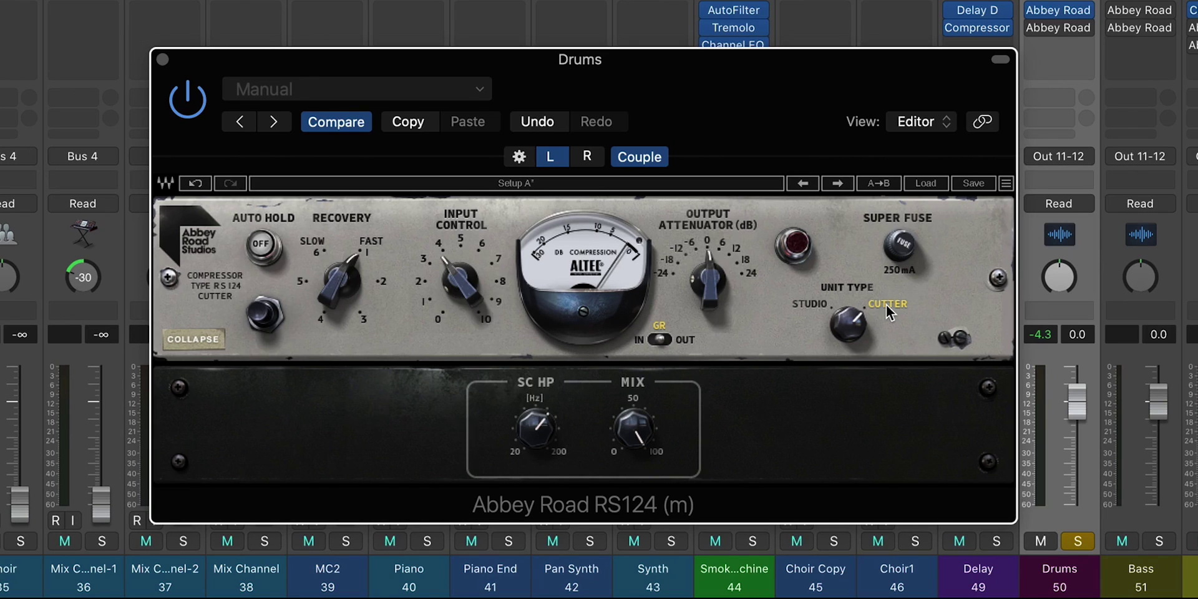
{"action": "left_click", "coordinate": [812, 304]}
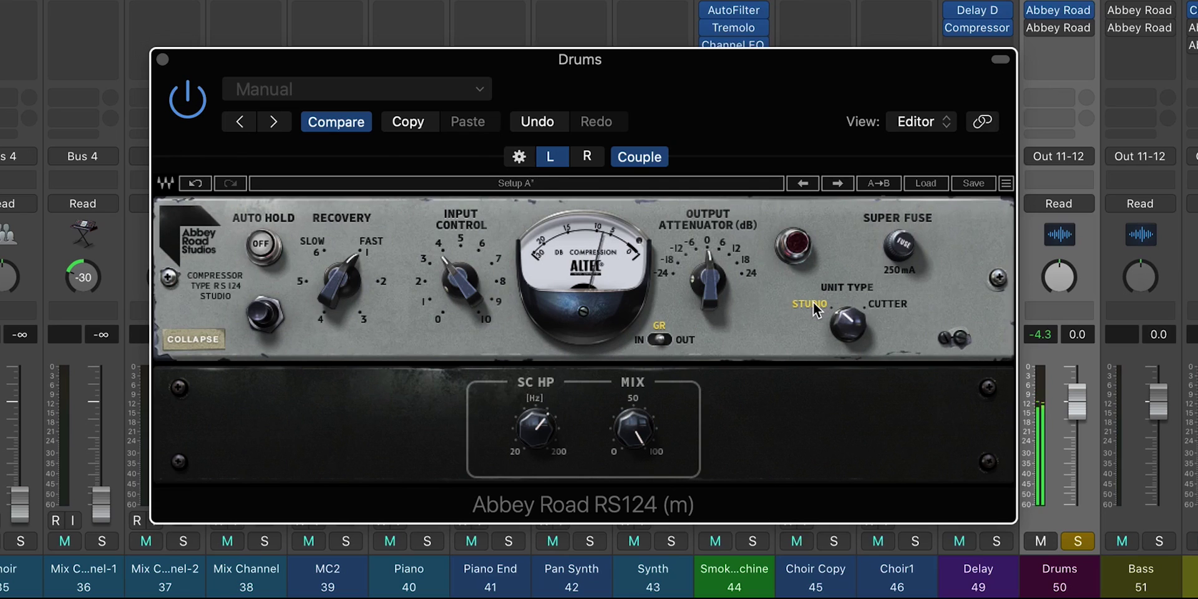
Step: Activate Super Fuse, raise the input control to between 6 and 7, and lower the output attenuator to about -6 dB
{"action": "left_click", "coordinate": [905, 246]}
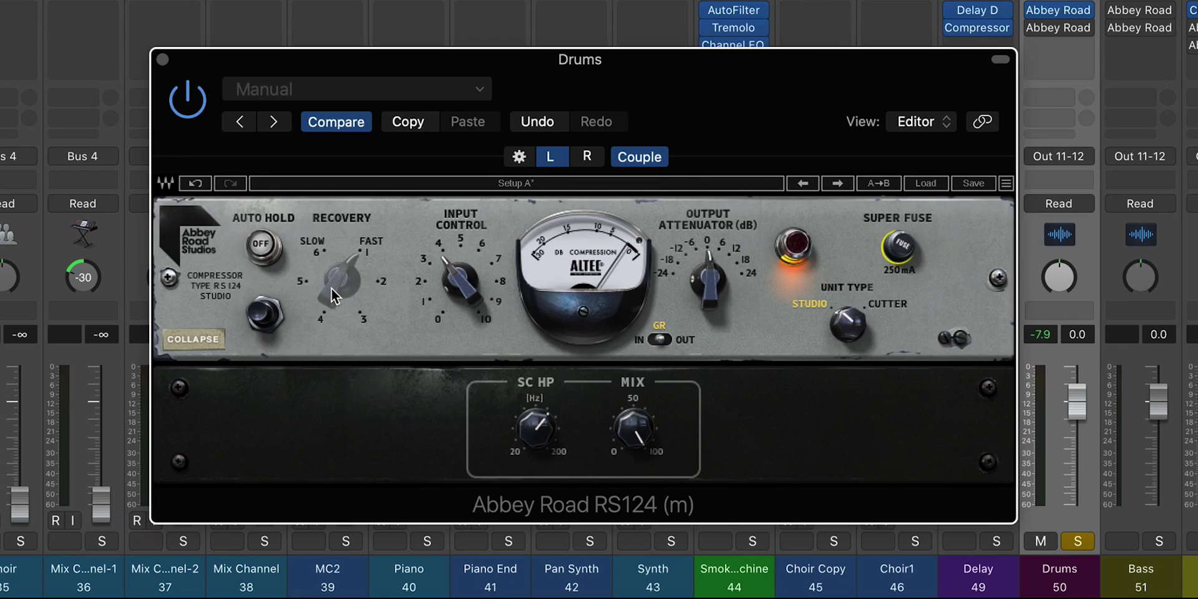
{"action": "mouse_move", "coordinate": [469, 291]}
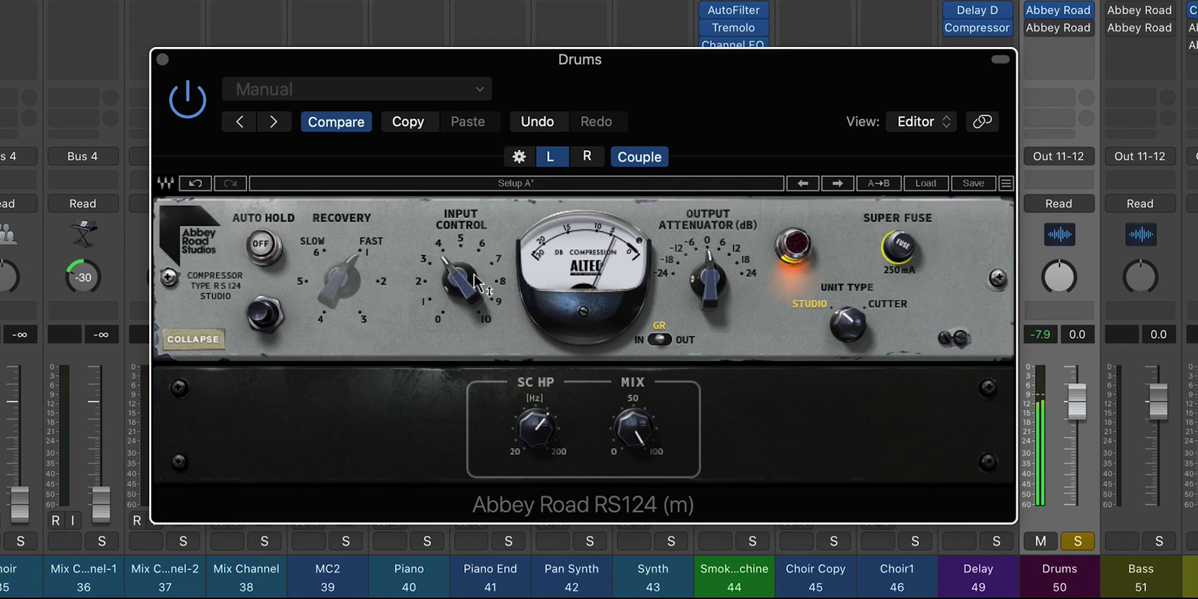
{"action": "left_click_drag", "start_coordinate": [469, 291], "coordinate": [469, 248]}
{"action": "mouse_move", "coordinate": [708, 281]}
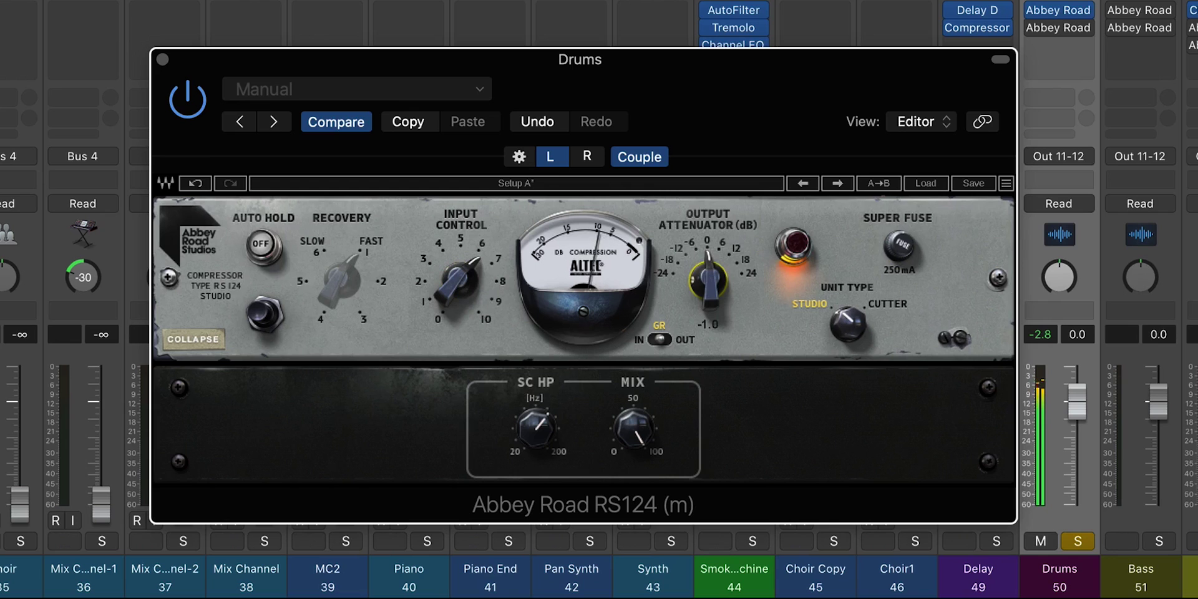
{"action": "left_click_drag", "start_coordinate": [709, 280], "coordinate": [708, 303]}
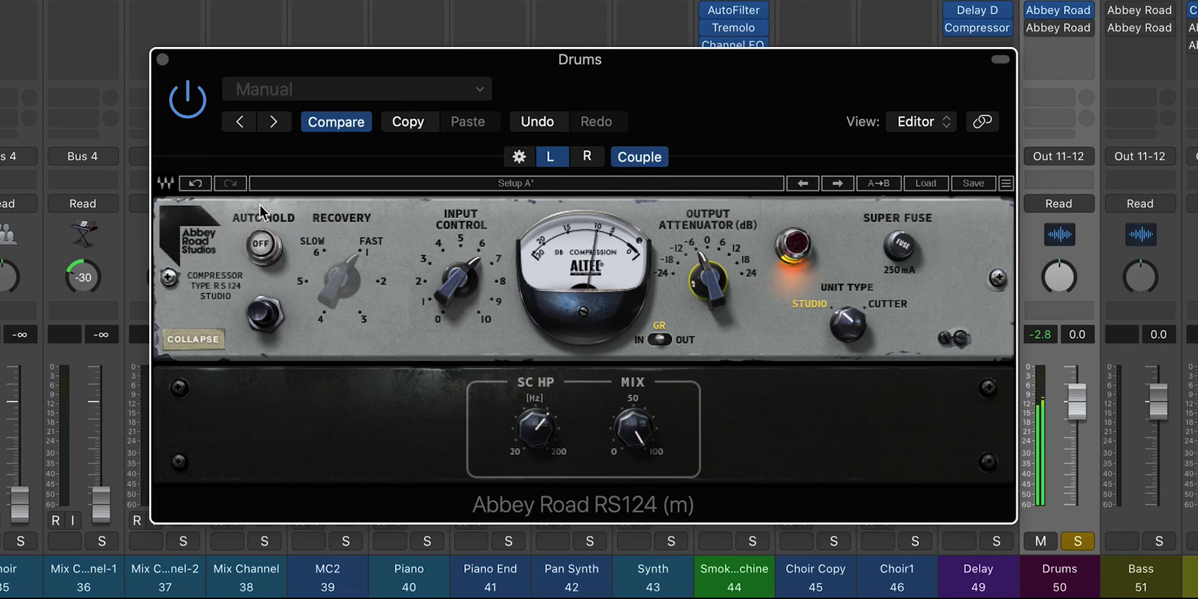
Step: Compare the Super Fuse drums against bypass repeatedly, fine-tuning the output attenuator between comparisons to match the levels
{"action": "left_click", "coordinate": [179, 115]}
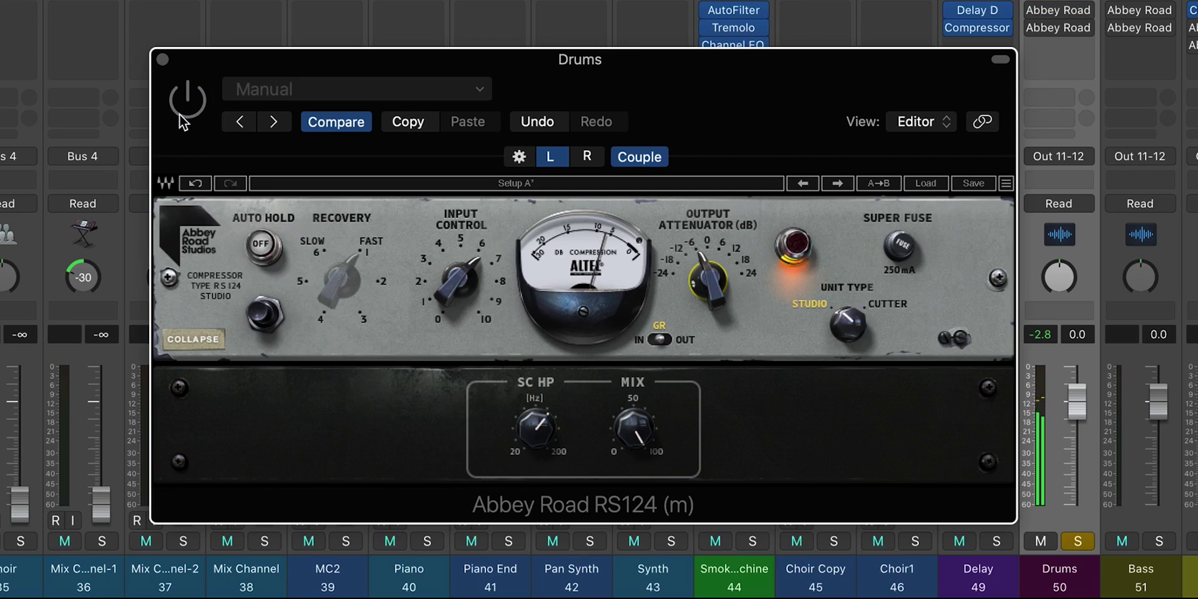
{"action": "left_click", "coordinate": [179, 114]}
{"action": "left_click_drag", "start_coordinate": [708, 281], "coordinate": [708, 298]}
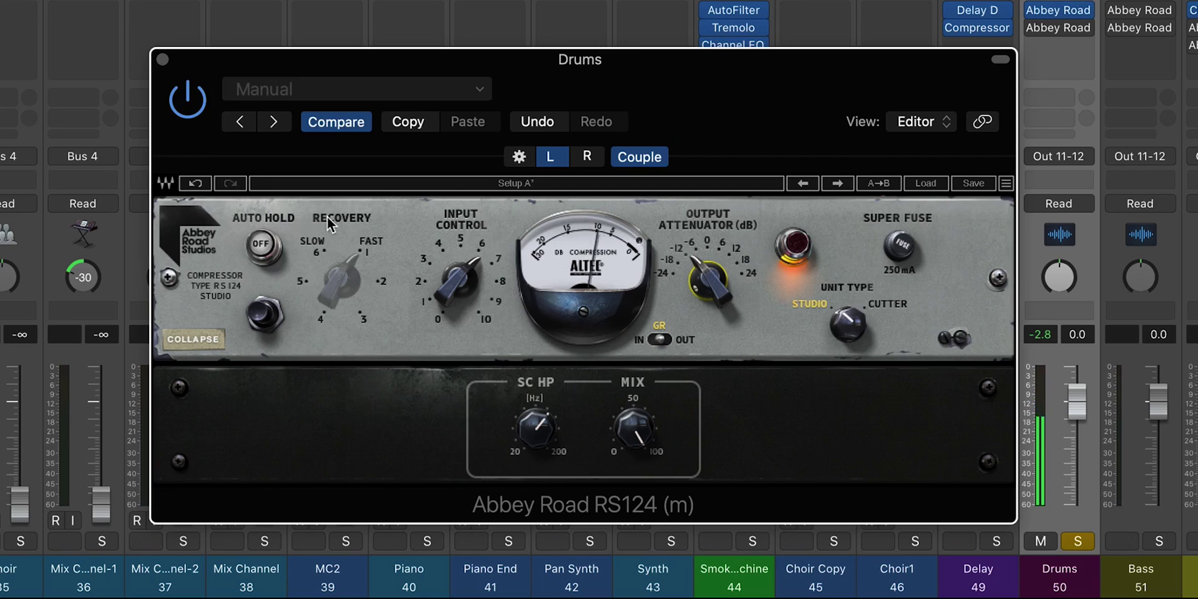
{"action": "left_click", "coordinate": [196, 117]}
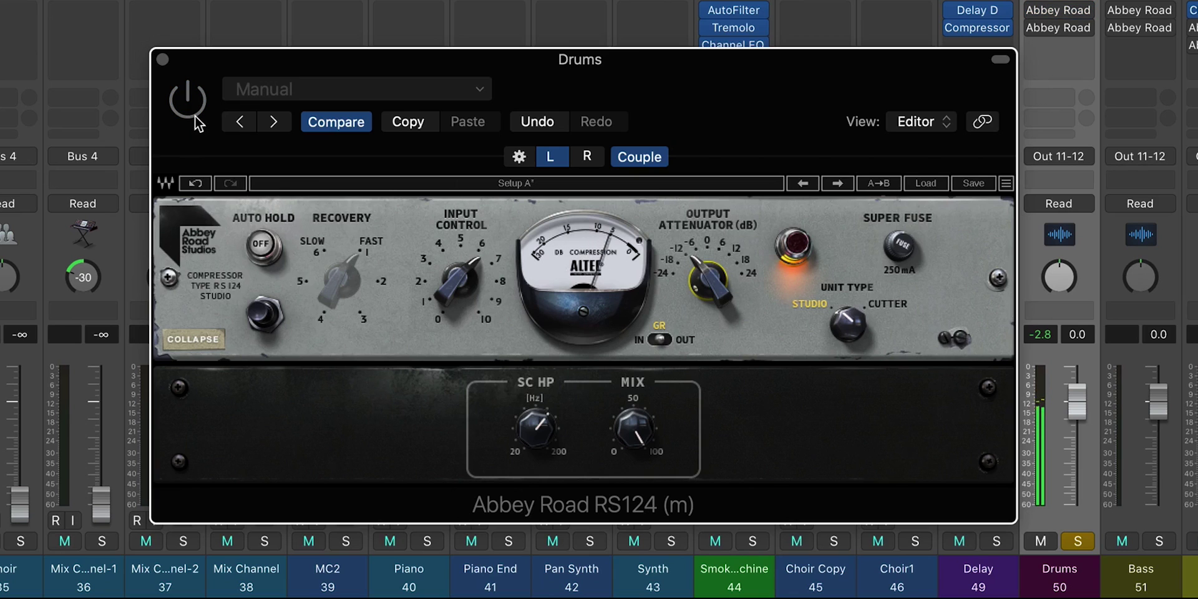
{"action": "left_click", "coordinate": [195, 116]}
{"action": "left_click_drag", "start_coordinate": [708, 284], "coordinate": [708, 278]}
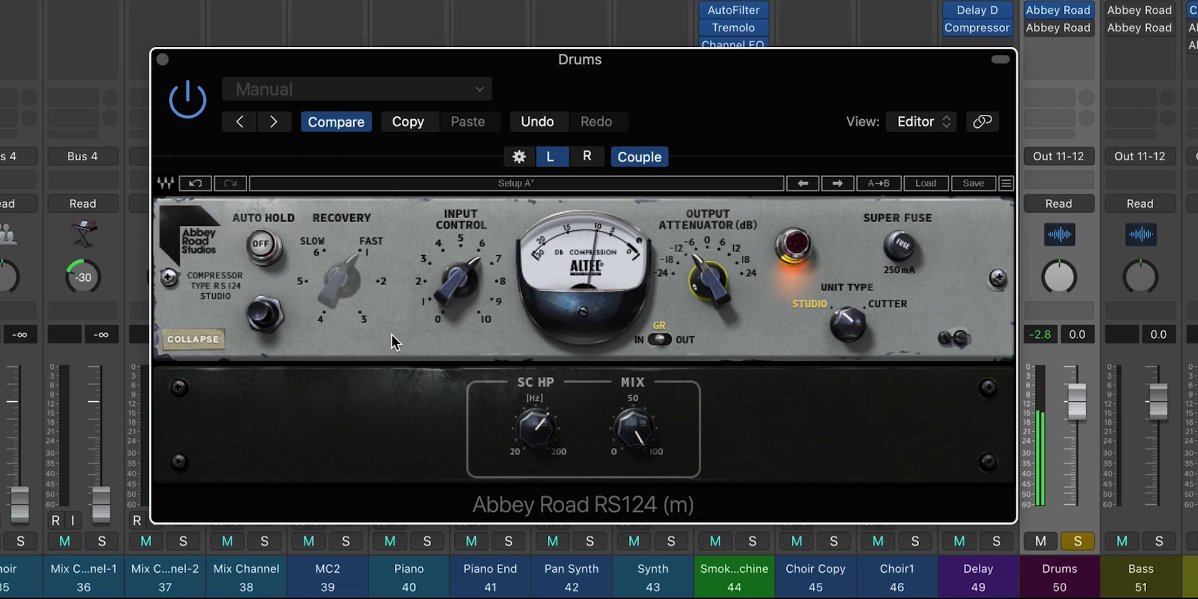
{"action": "left_click", "coordinate": [182, 115]}
{"action": "left_click", "coordinate": [181, 114]}
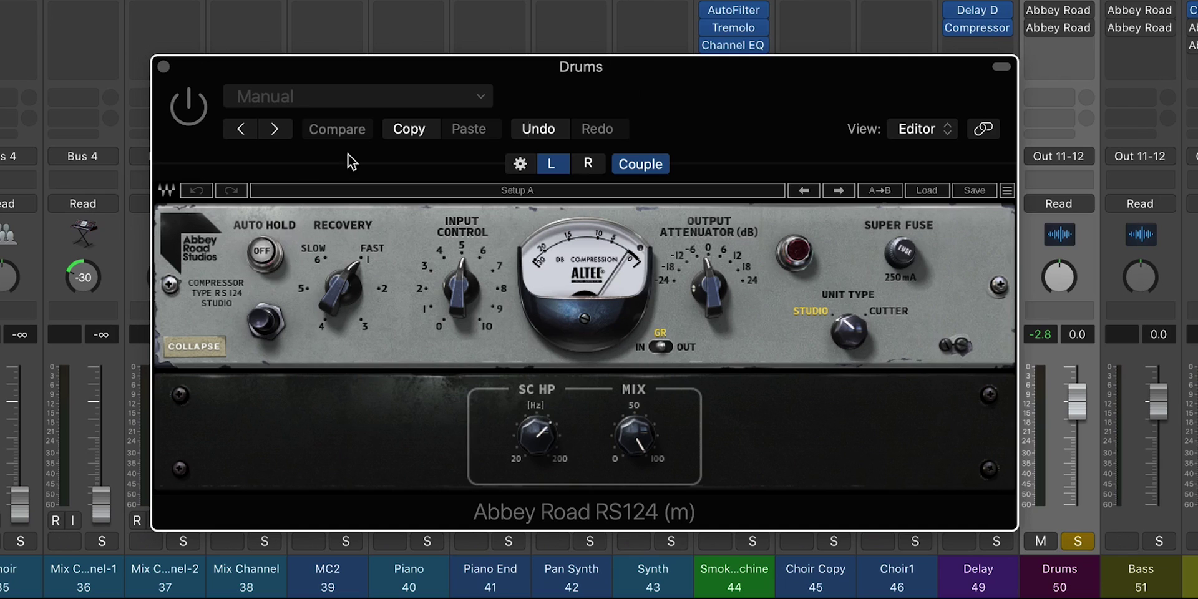
Step: Compare the drums with the second RS124 compressor in the Drums channel enabled and bypassed
{"action": "left_click", "coordinate": [189, 120]}
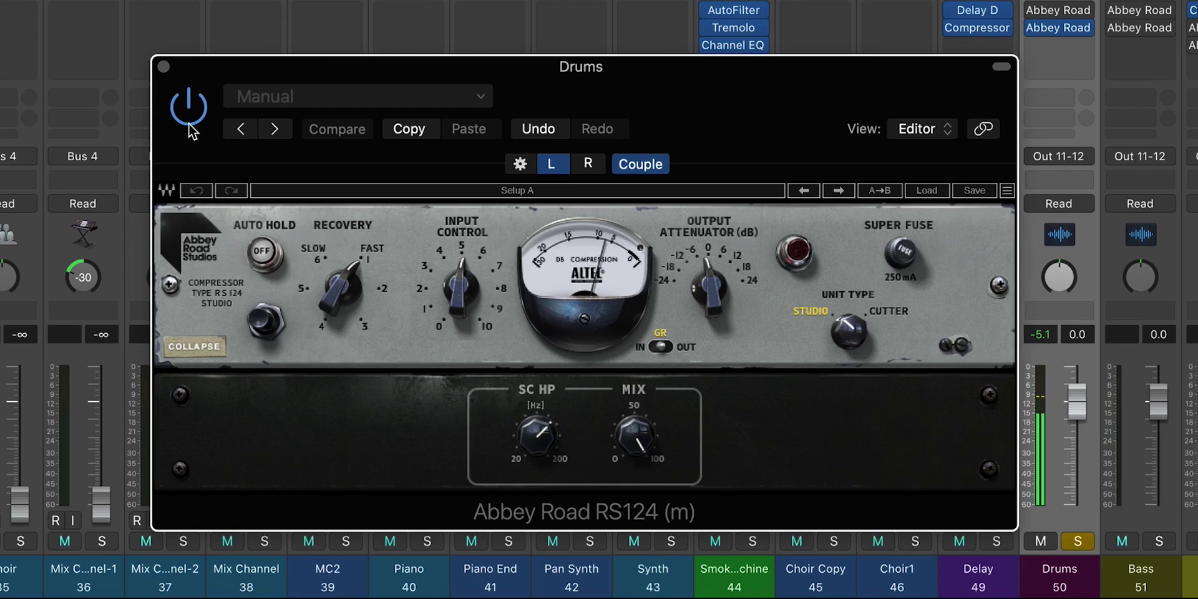
{"action": "left_click", "coordinate": [190, 123]}
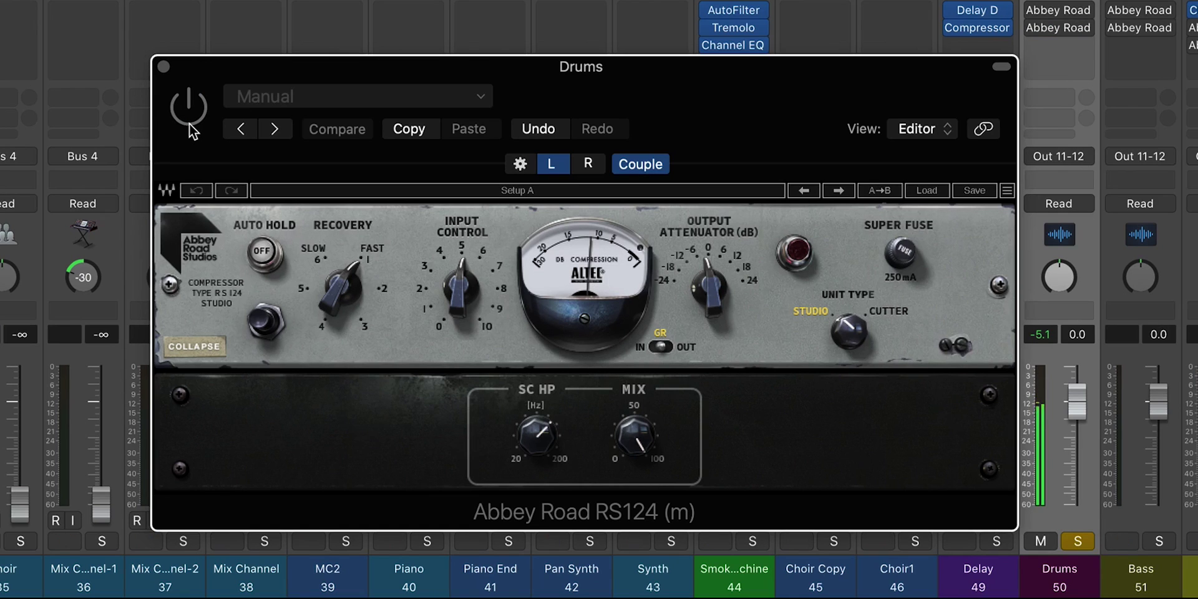
{"action": "left_click", "coordinate": [189, 124]}
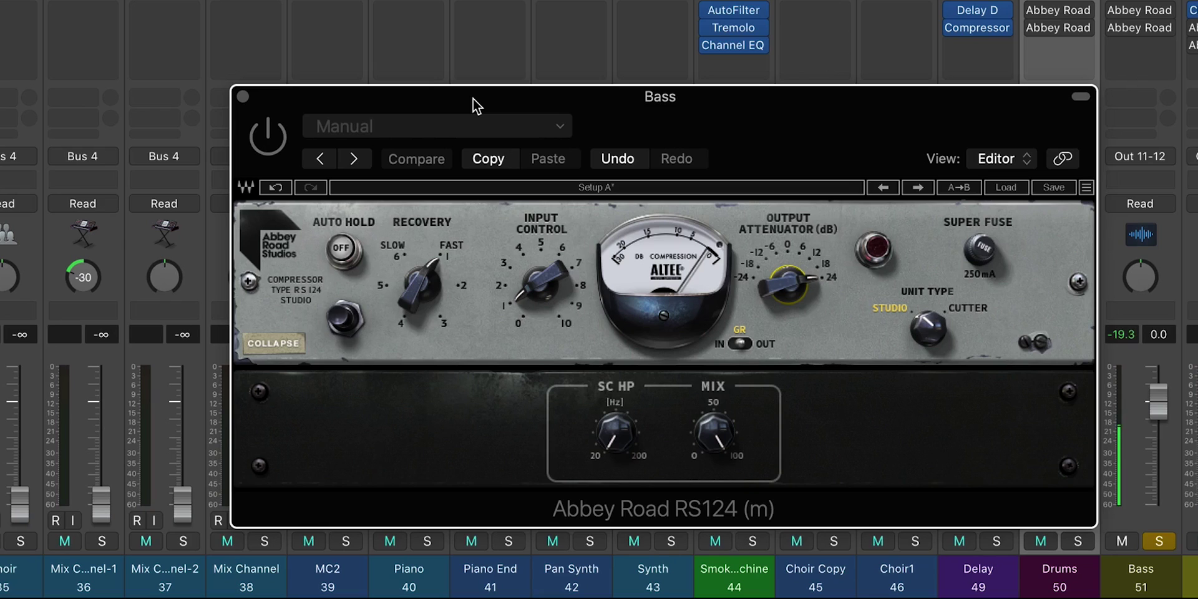
Step: Enable the Bass channel's RS124 compressor, setting the output attenuator to about 0 dB and the input control to about 5
{"action": "left_click", "coordinate": [256, 150]}
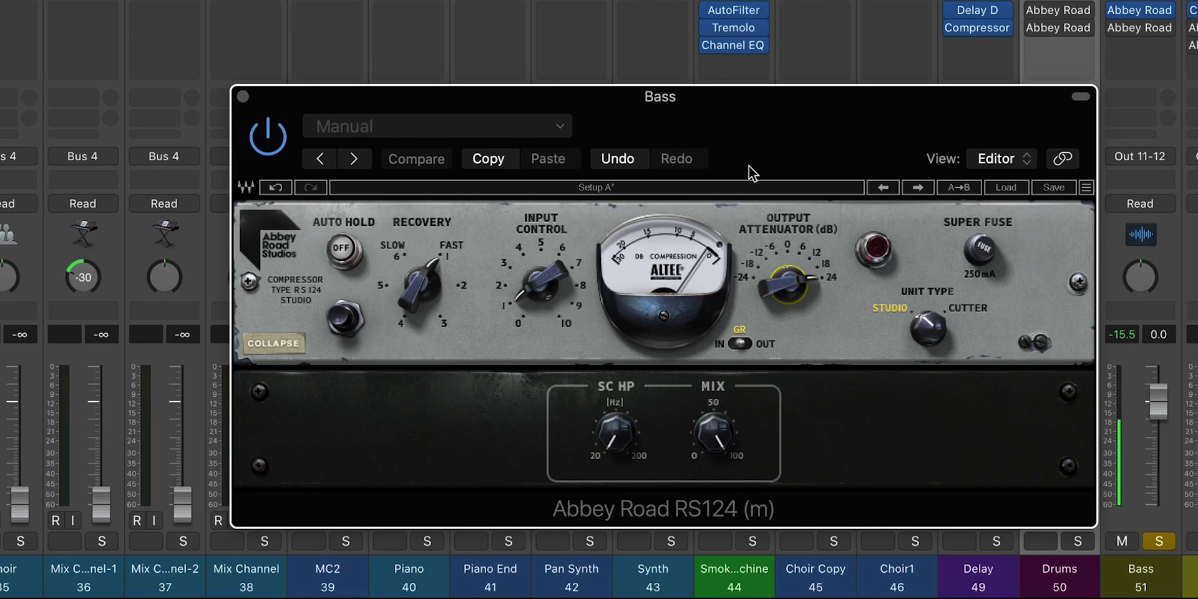
{"action": "left_click_drag", "start_coordinate": [787, 284], "coordinate": [789, 327]}
{"action": "left_click_drag", "start_coordinate": [523, 302], "coordinate": [523, 254]}
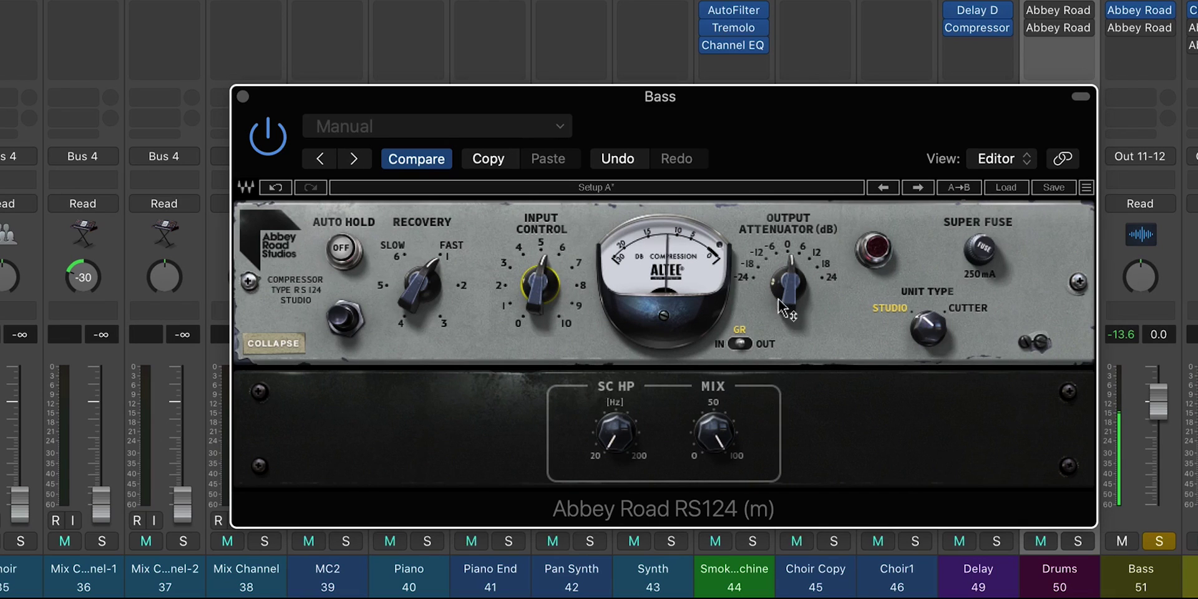
Step: Trim the Bass compressor's output attenuator to about -1.2 dB and compare the bass with the compressor bypassed and enabled
{"action": "left_click_drag", "start_coordinate": [790, 291], "coordinate": [791, 287]}
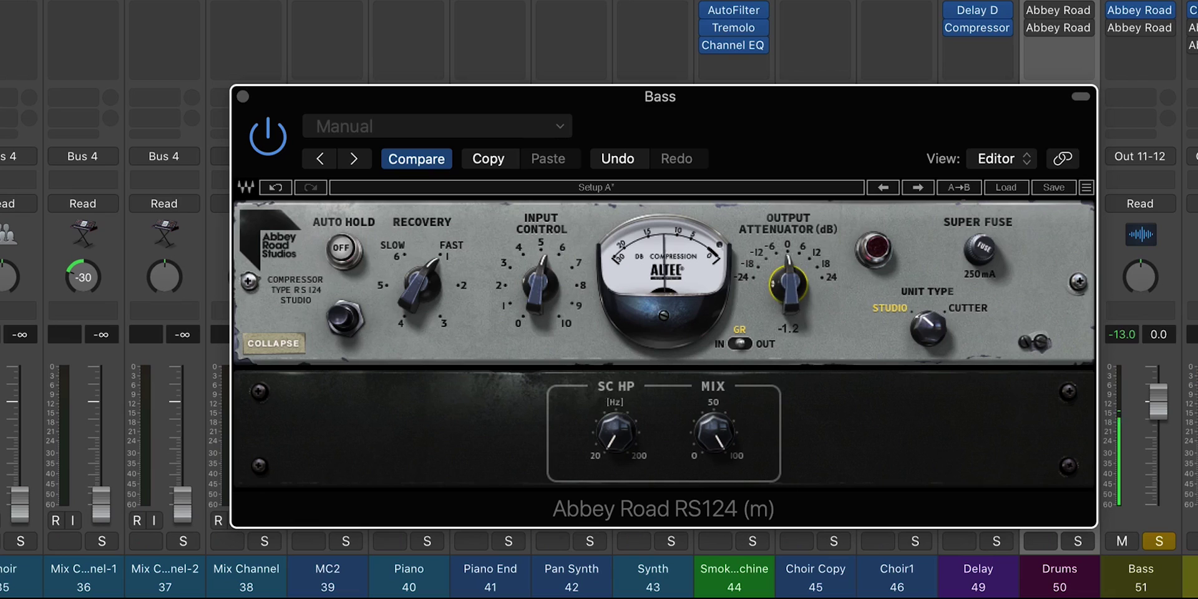
{"action": "left_click", "coordinate": [273, 153]}
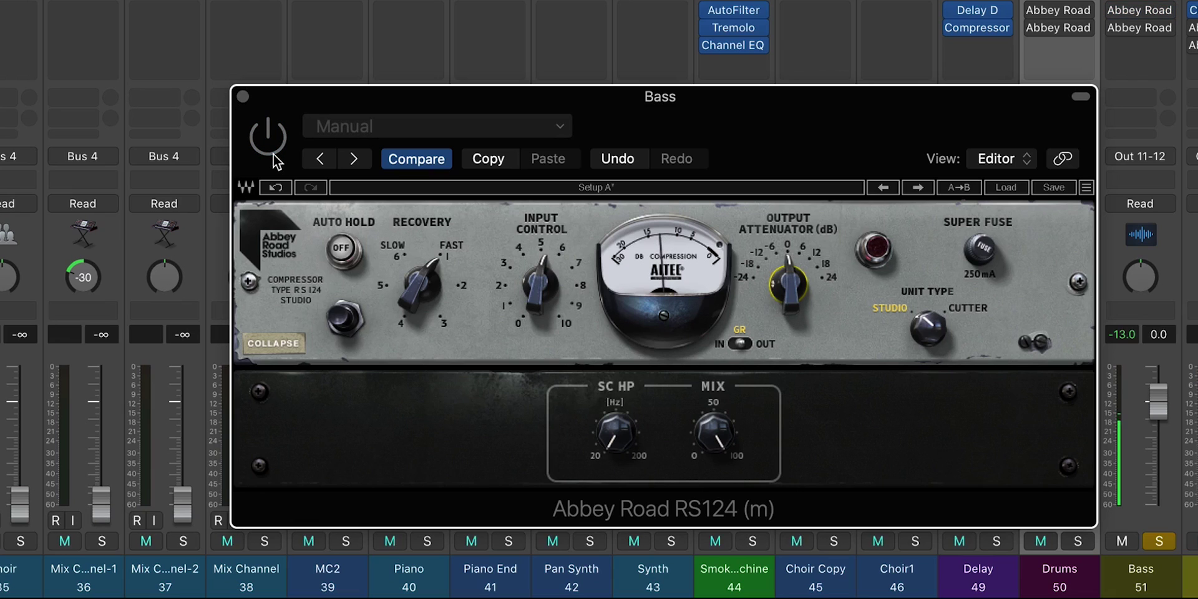
{"action": "left_click", "coordinate": [274, 155]}
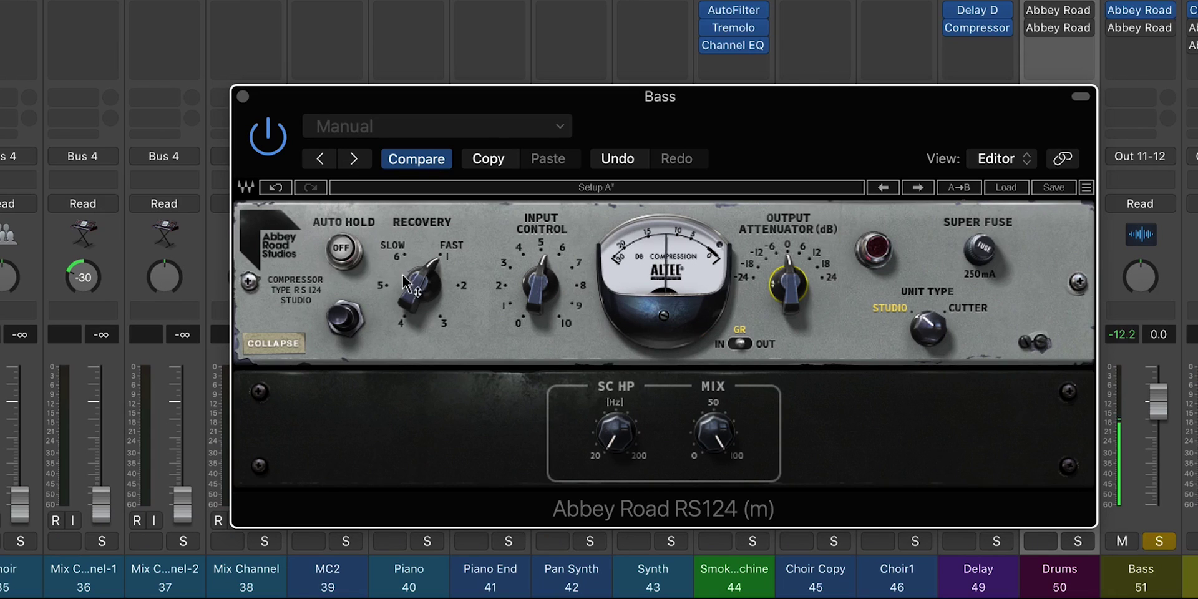
Step: Set the Bass compressor's recovery to 3 and raise its sidechain high-pass frequency above 20 Hz
{"action": "left_click_drag", "start_coordinate": [410, 294], "coordinate": [411, 274]}
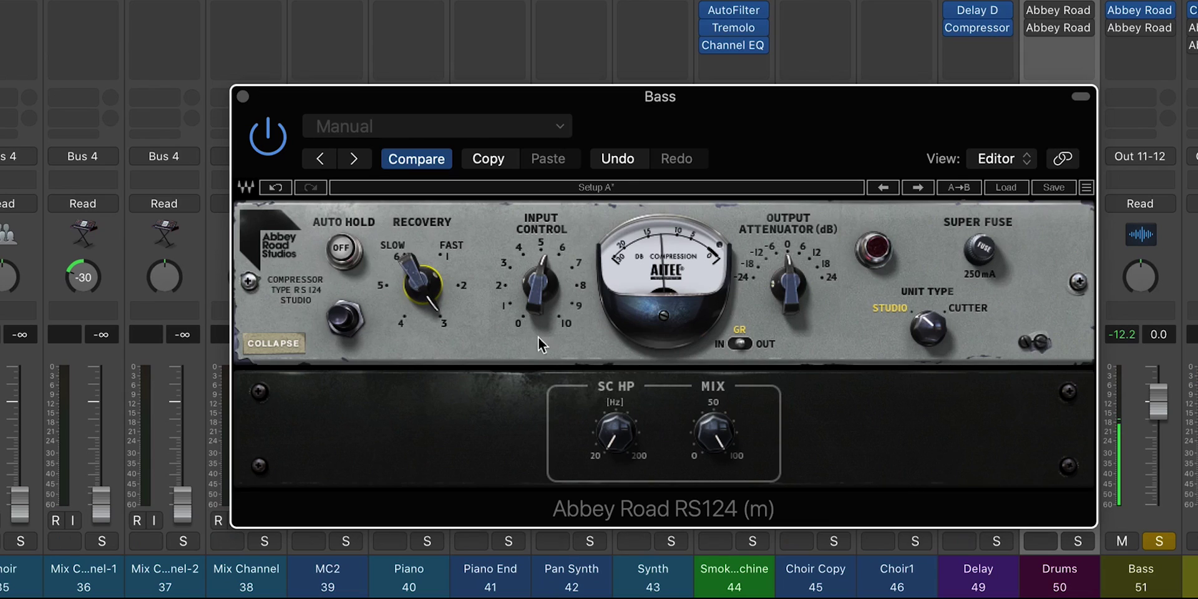
{"action": "left_click_drag", "start_coordinate": [596, 421], "coordinate": [596, 421]}
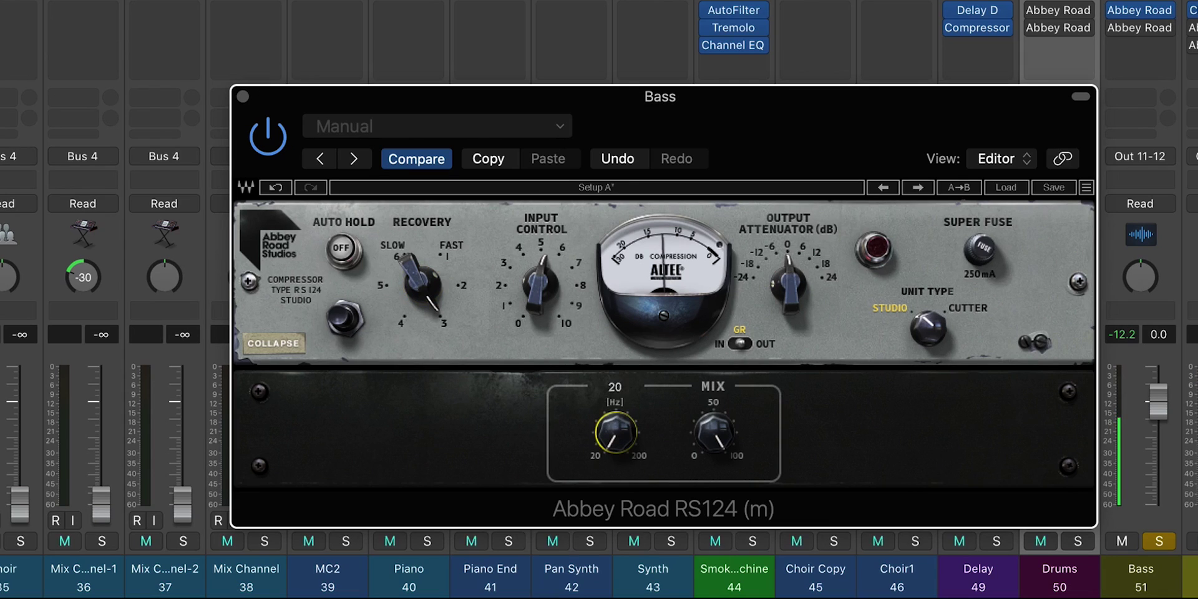
{"action": "left_click_drag", "start_coordinate": [596, 420], "coordinate": [419, 407]}
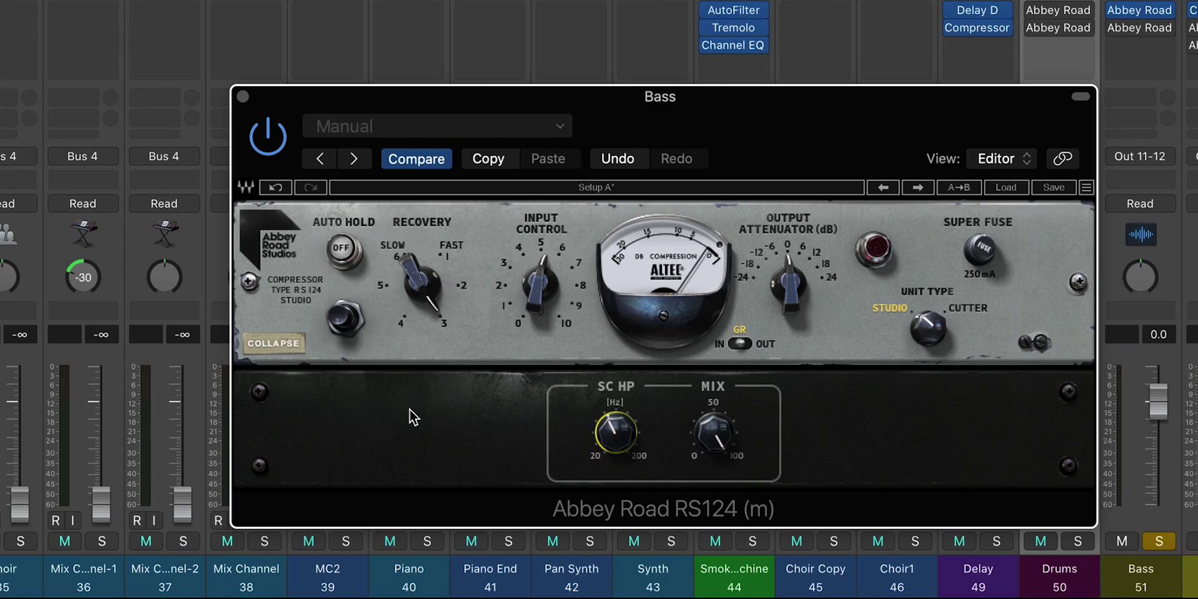
Step: Compare the bass with the compressor bypassed and enabled, and try the Super Fuse mode
{"action": "left_click", "coordinate": [279, 149]}
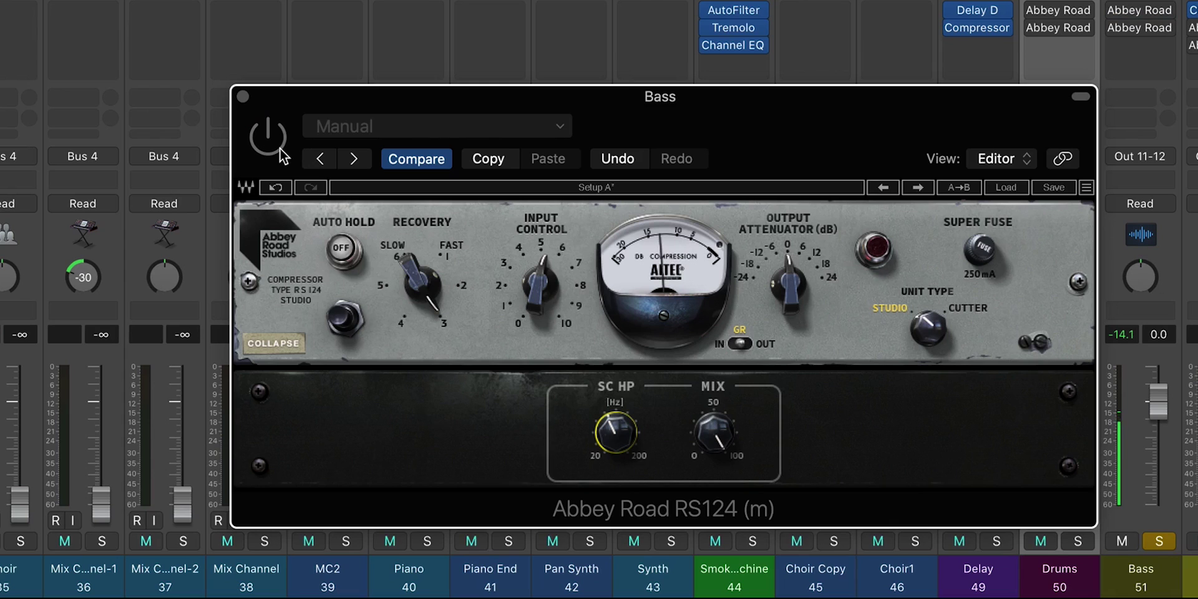
{"action": "left_click", "coordinate": [280, 148]}
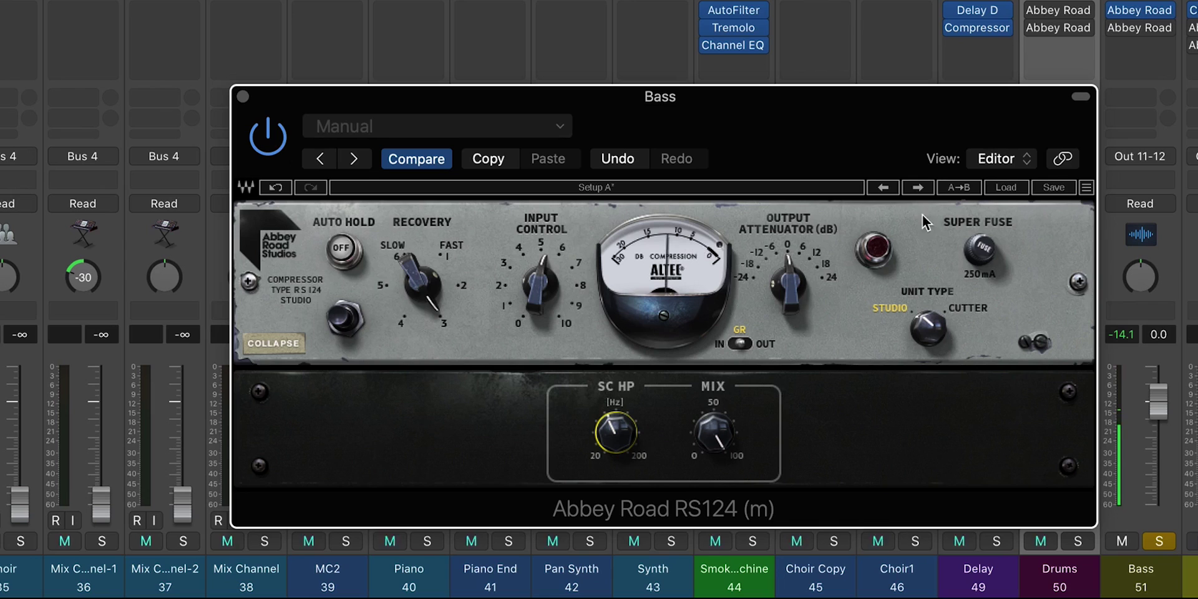
{"action": "left_click", "coordinate": [974, 247]}
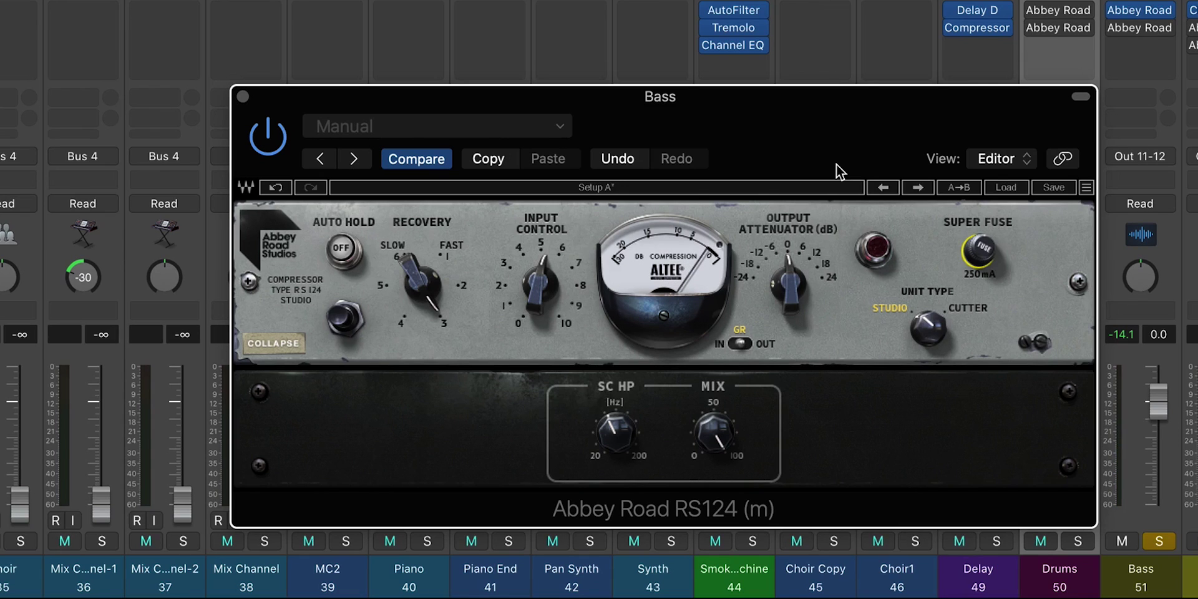
Step: Compare the bass with the second RS124 compressor in the Bass channel bypassed and enabled
{"action": "left_click_drag", "start_coordinate": [317, 100], "coordinate": [283, 92]}
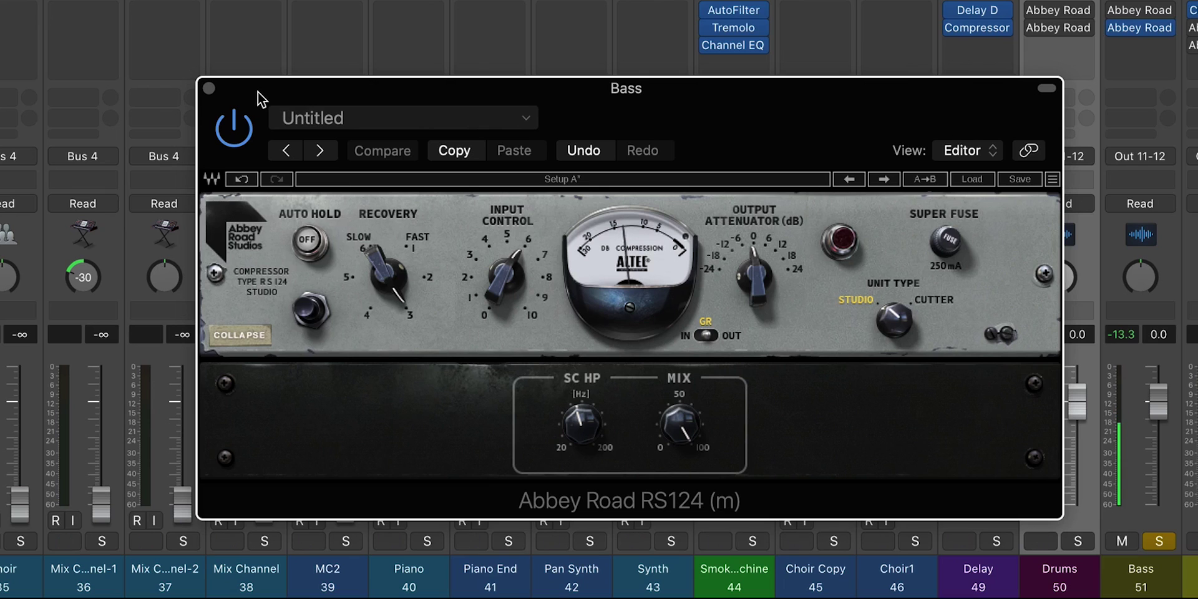
{"action": "left_click", "coordinate": [234, 126]}
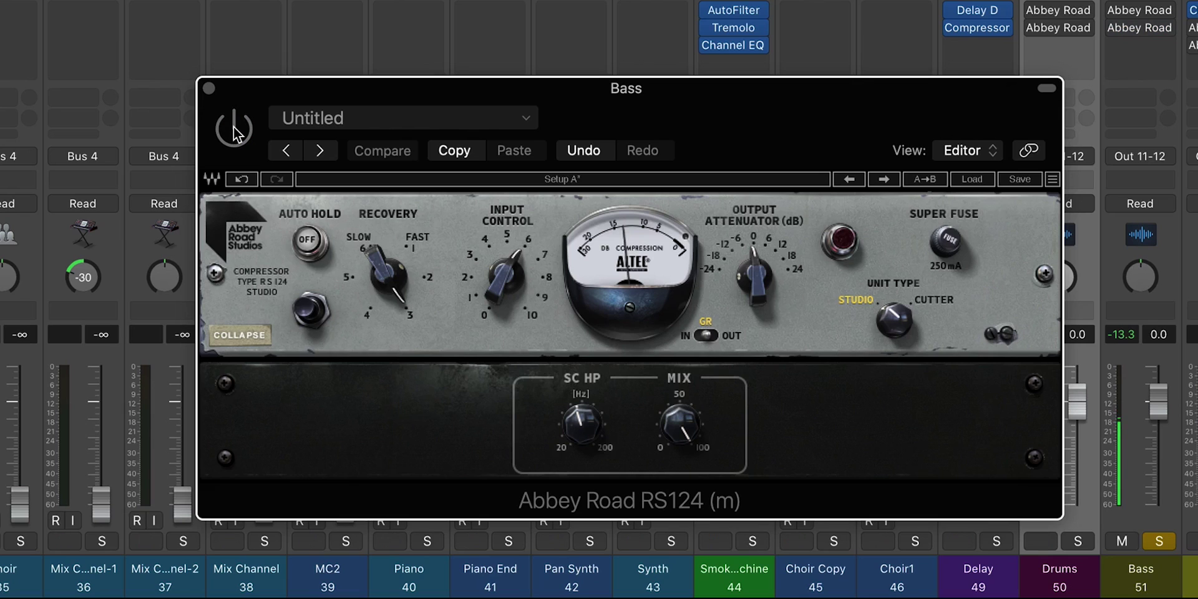
{"action": "left_click", "coordinate": [233, 126]}
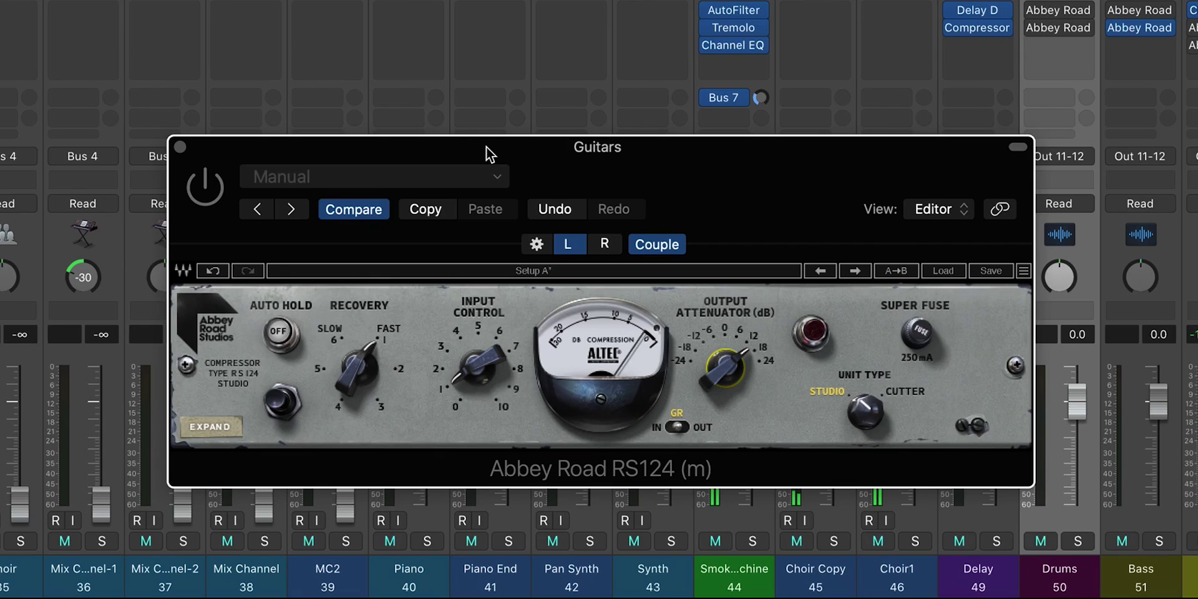
Step: Compare the guitars with the Studio-type RS124 compressor in the Guitars channel enabled and bypassed
{"action": "left_click", "coordinate": [205, 206]}
{"action": "left_click", "coordinate": [205, 187]}
{"action": "left_click", "coordinate": [208, 205]}
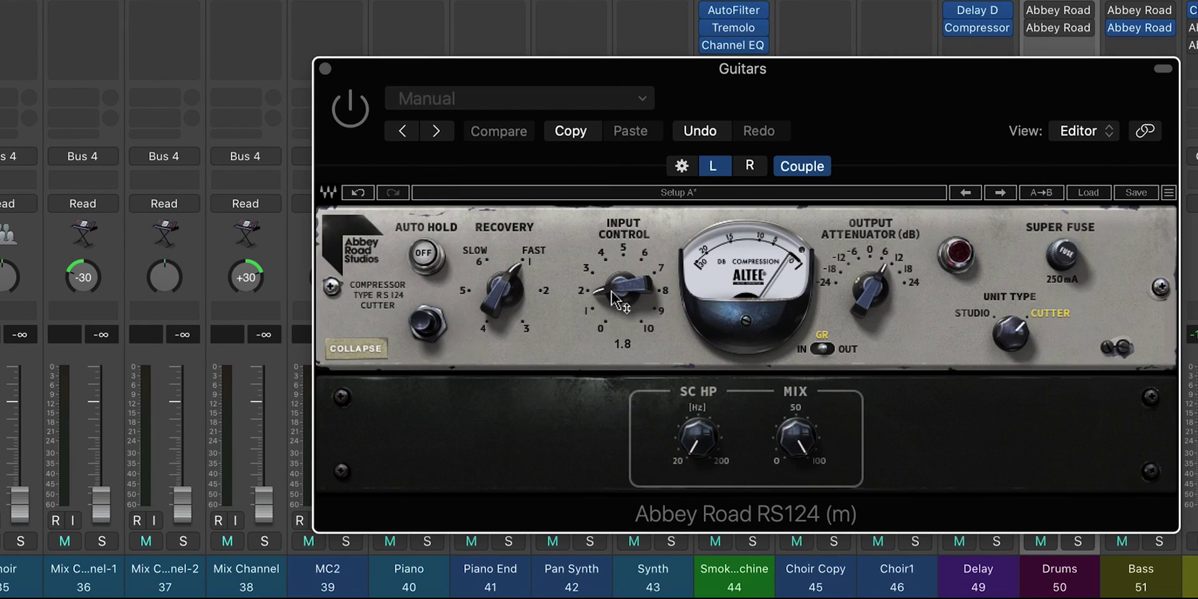
Step: Compare the guitars with the Cutter-type RS124 enabled and bypassed, and with its unit type on Studio and back on Cutter
{"action": "mouse_move", "coordinate": [523, 288]}
{"action": "left_click", "coordinate": [343, 125]}
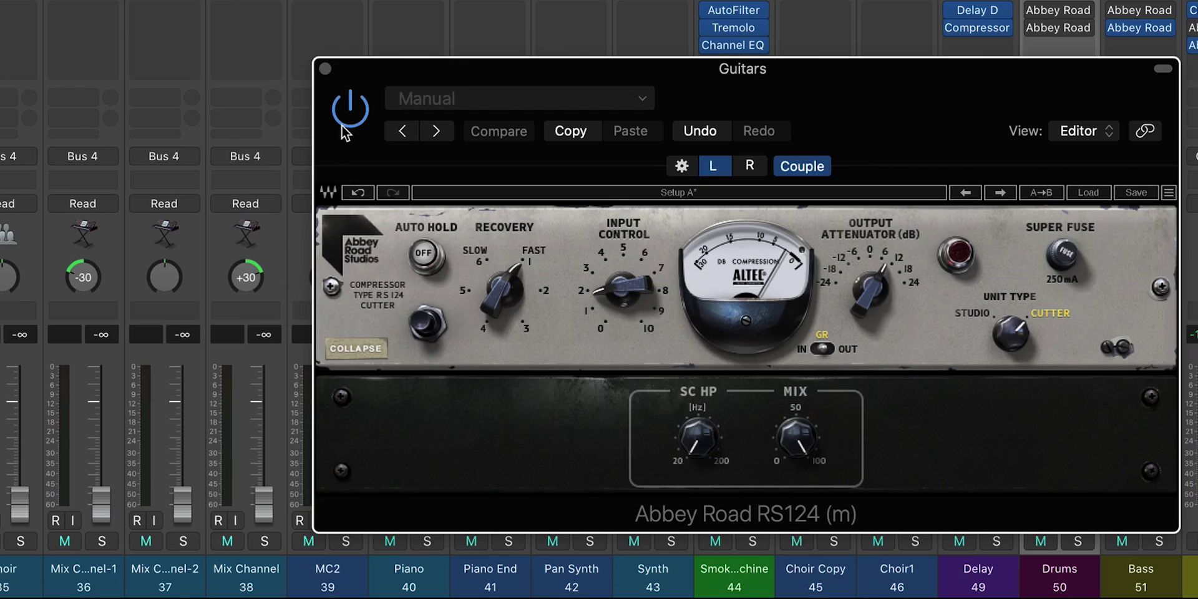
{"action": "left_click", "coordinate": [342, 125]}
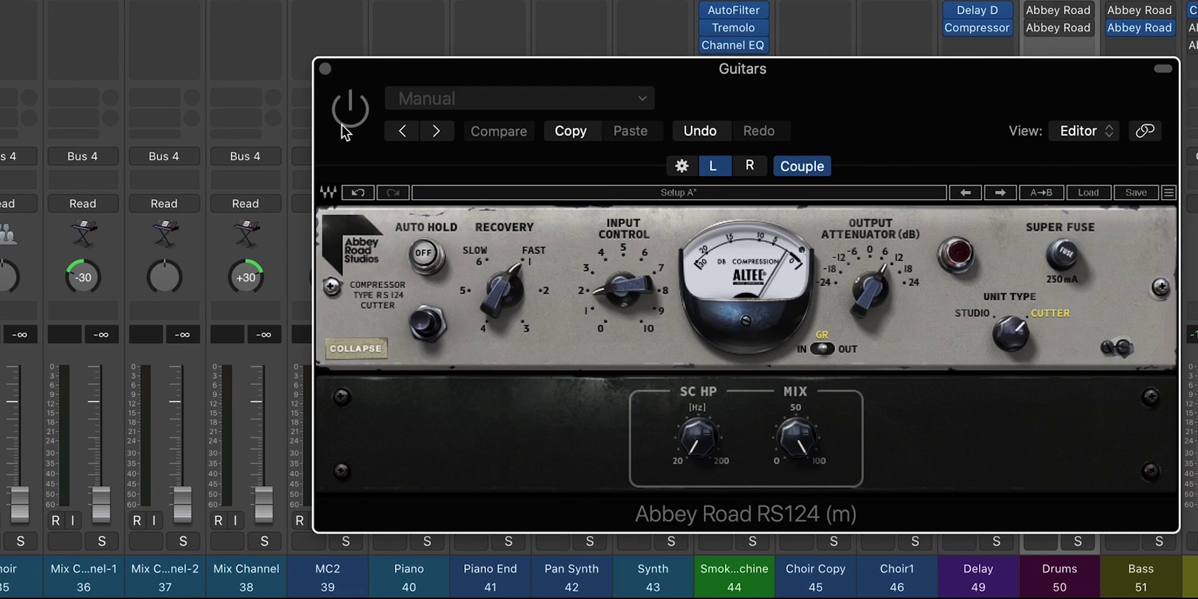
{"action": "left_click", "coordinate": [342, 125]}
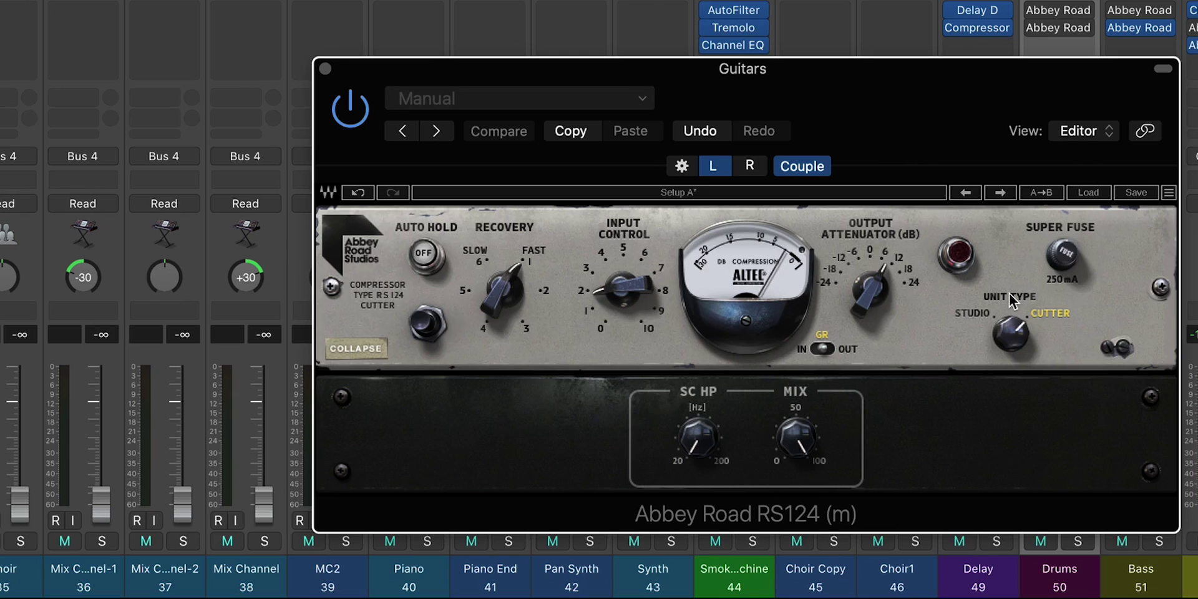
{"action": "left_click", "coordinate": [964, 314]}
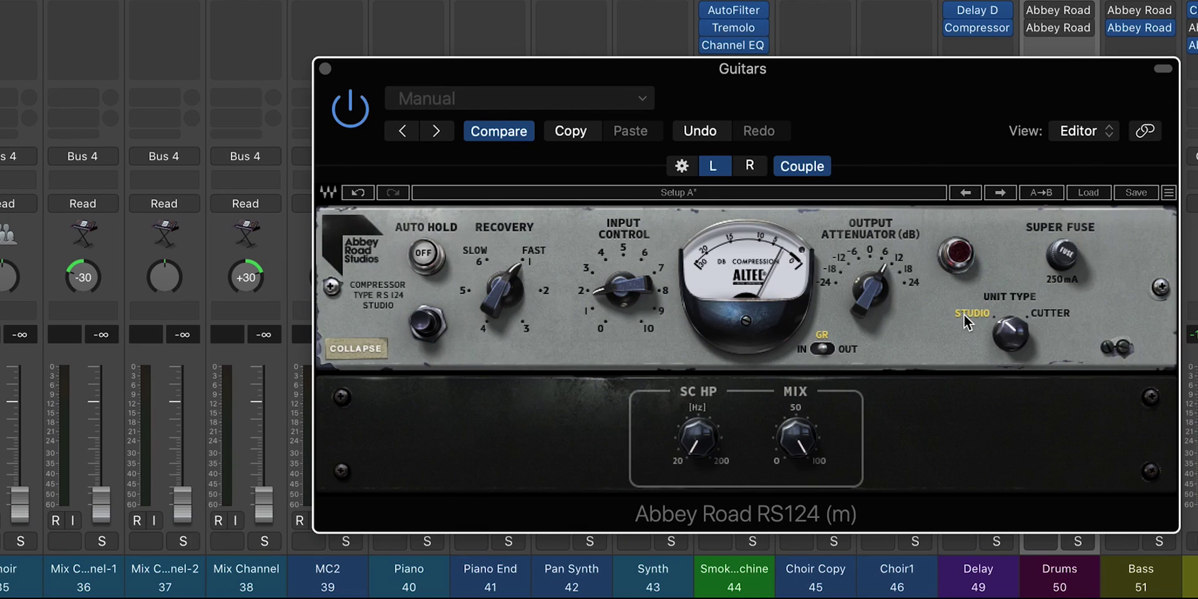
{"action": "left_click", "coordinate": [1052, 315]}
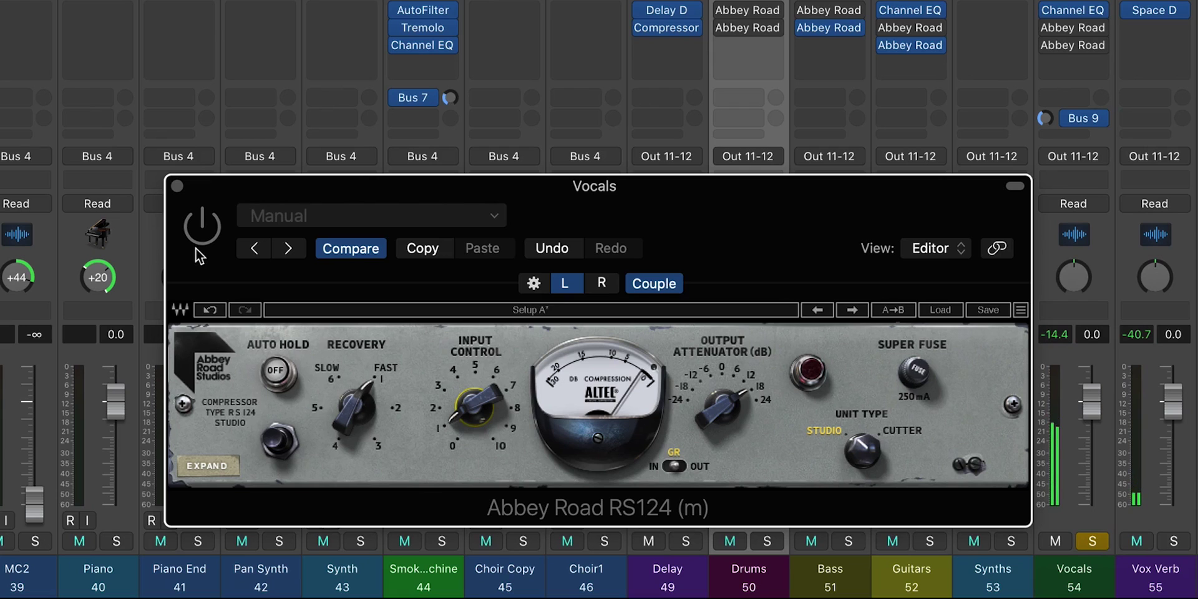
Step: Enable the first RS124 compressor in the Vocals channel, setting the output attenuator near 0 dB and the input control between 5 and 6
{"action": "left_click", "coordinate": [197, 241]}
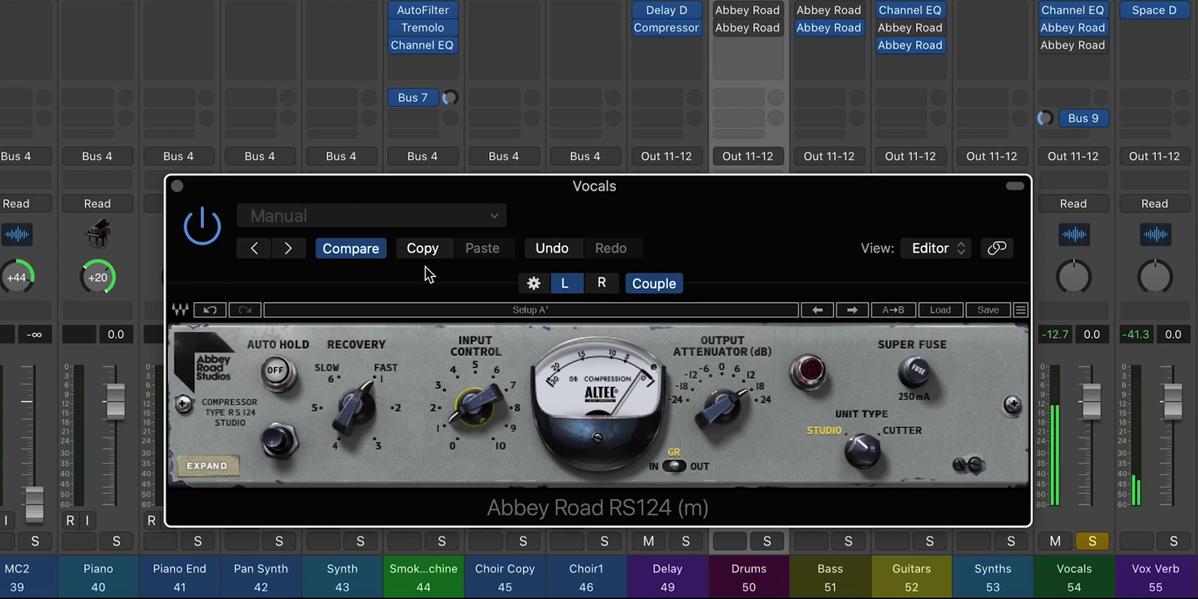
{"action": "left_click_drag", "start_coordinate": [722, 409], "coordinate": [723, 431]}
{"action": "mouse_move", "coordinate": [474, 408]}
{"action": "left_mouse_down"}
{"action": "mouse_move", "coordinate": [474, 373]}
{"action": "mouse_move", "coordinate": [475, 417]}
{"action": "left_mouse_up"}
Step: Compare the vocals with the compressor bypassed and enabled, trimming the output attenuator to about -2.2 dB between comparisons
{"action": "left_click", "coordinate": [197, 244]}
{"action": "left_click", "coordinate": [198, 244]}
{"action": "left_click_drag", "start_coordinate": [723, 406], "coordinate": [724, 414]}
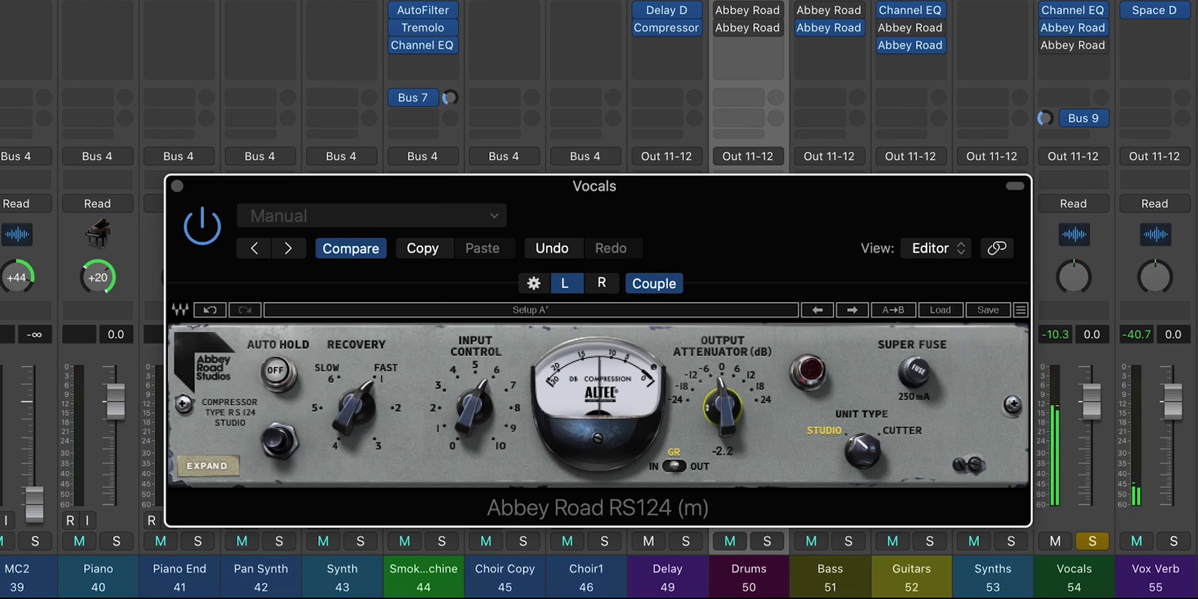
{"action": "left_click", "coordinate": [197, 245]}
{"action": "left_click", "coordinate": [197, 244]}
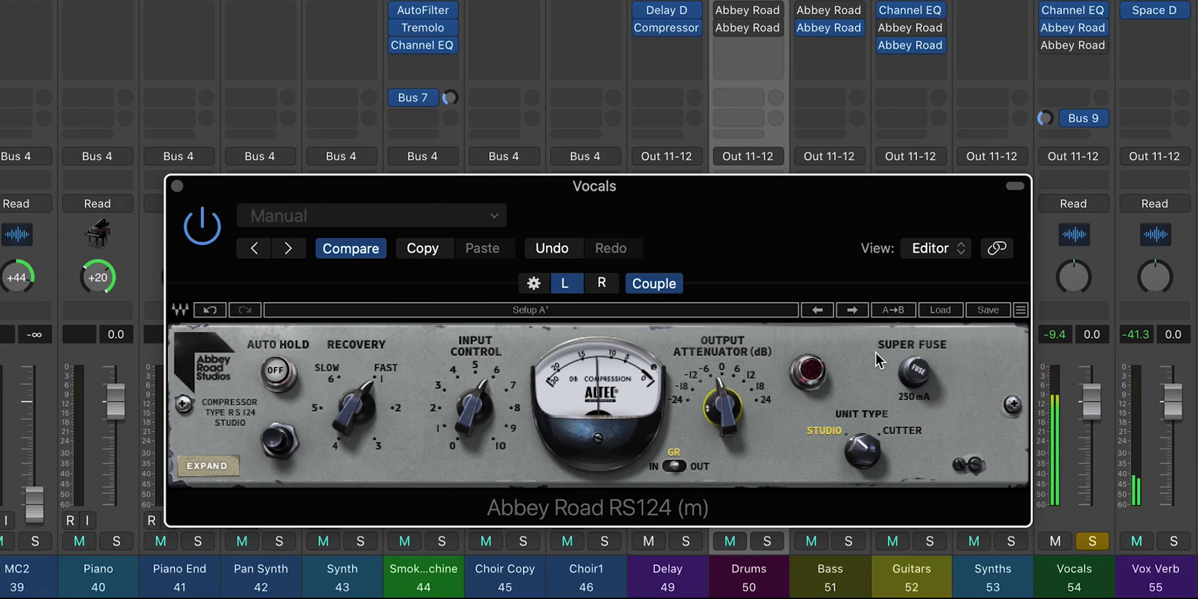
Step: Engage Super Fuse on the Vocals compressor, raising the input control to about 6.4 and adjusting the output attenuator
{"action": "left_click", "coordinate": [917, 379]}
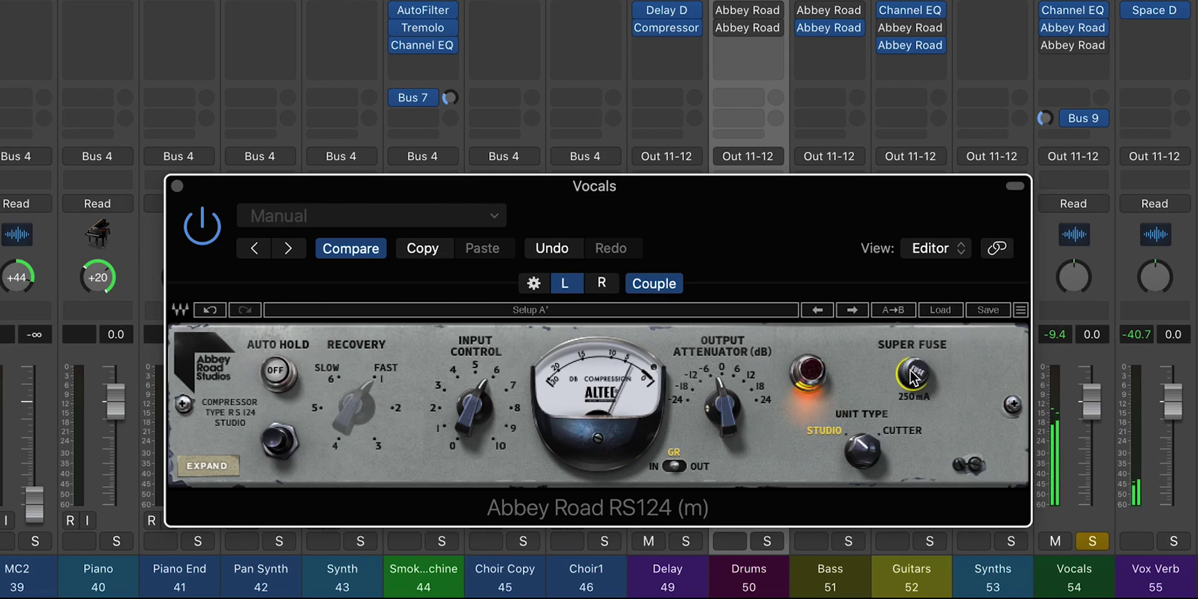
{"action": "left_click_drag", "start_coordinate": [471, 426], "coordinate": [471, 416]}
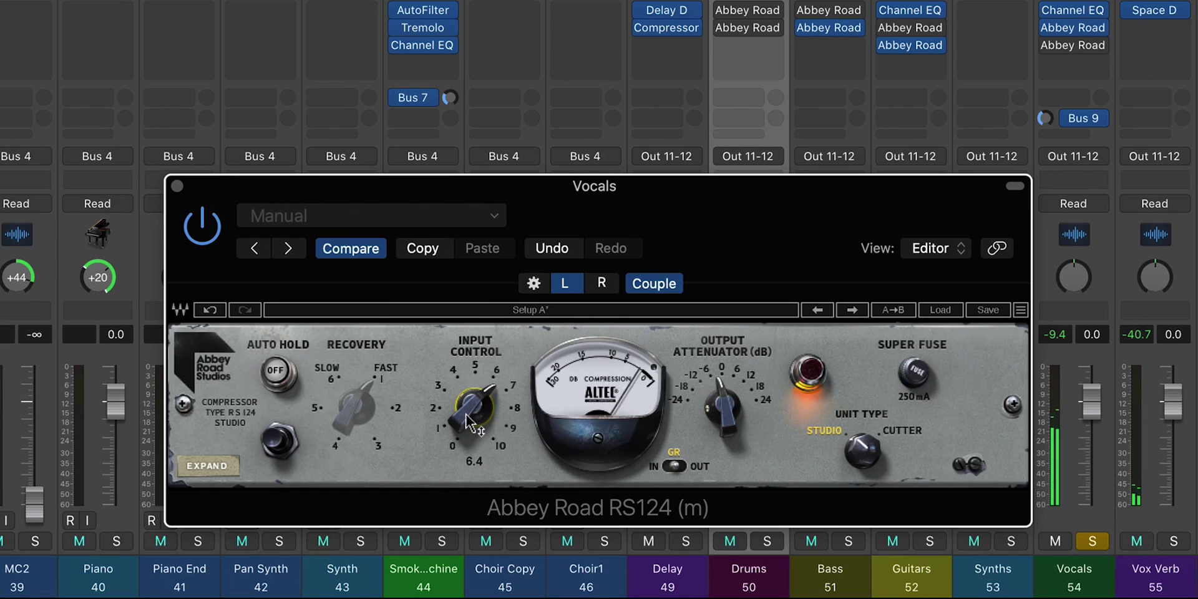
{"action": "left_click", "coordinate": [722, 397]}
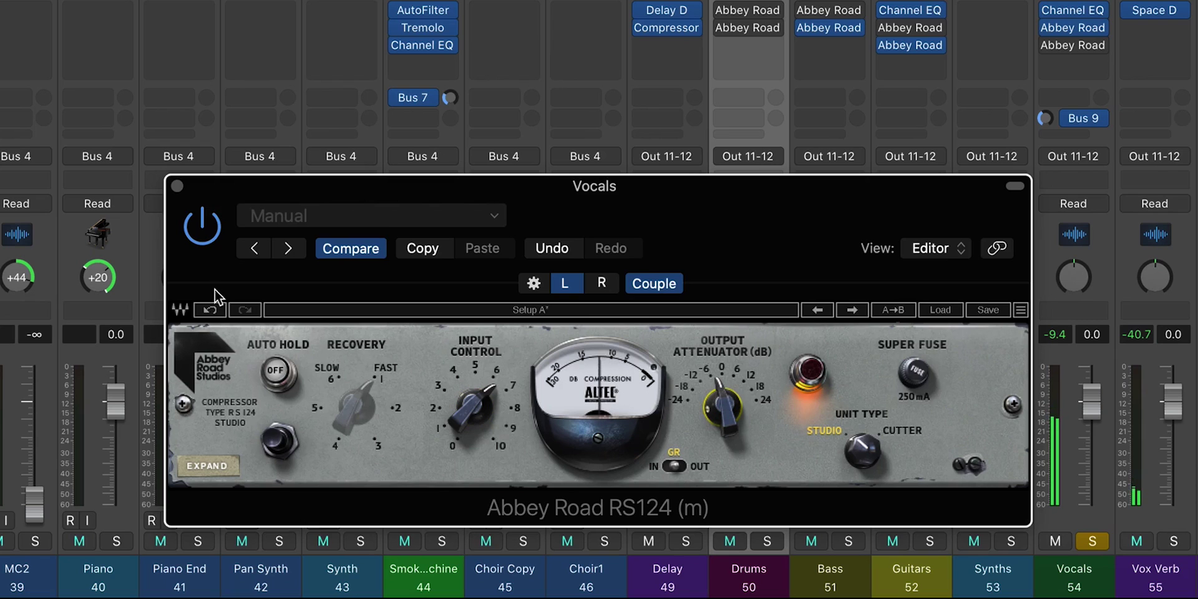
Step: Compare the vocals with the Super Fuse compressor bypassed and enabled, and close the plug-in window
{"action": "left_click", "coordinate": [198, 245]}
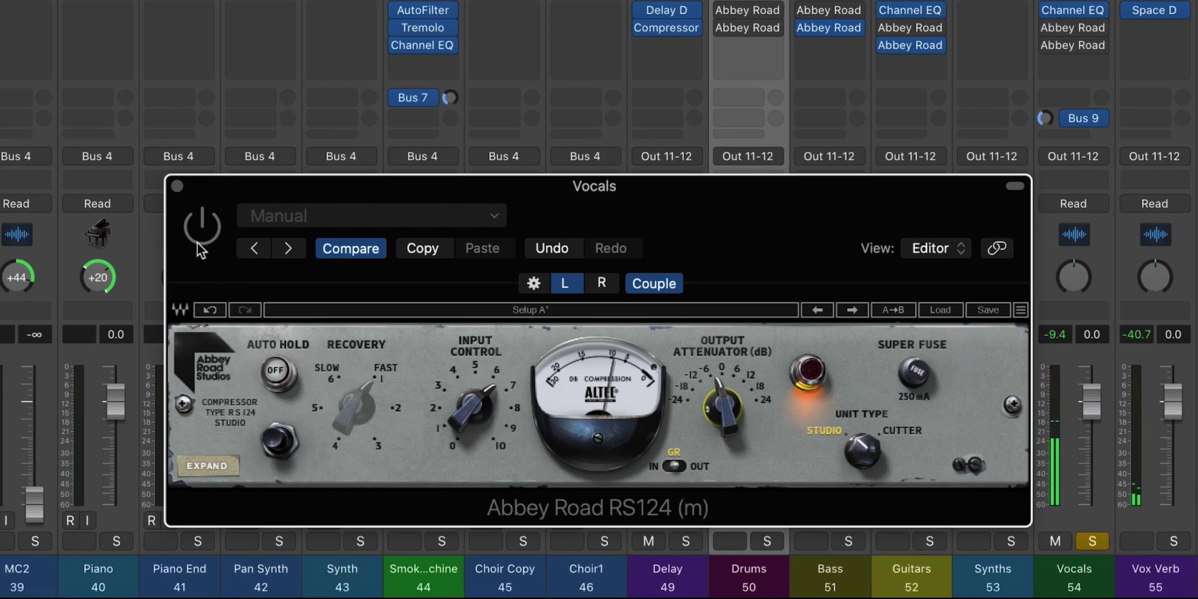
{"action": "left_click", "coordinate": [198, 245]}
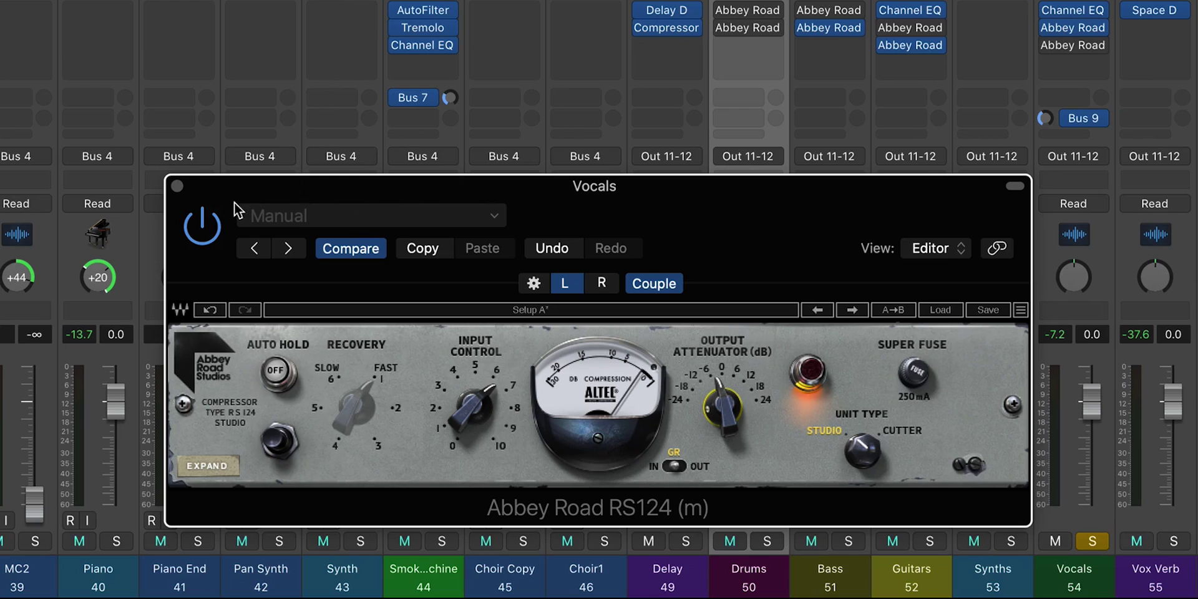
{"action": "left_click", "coordinate": [176, 186]}
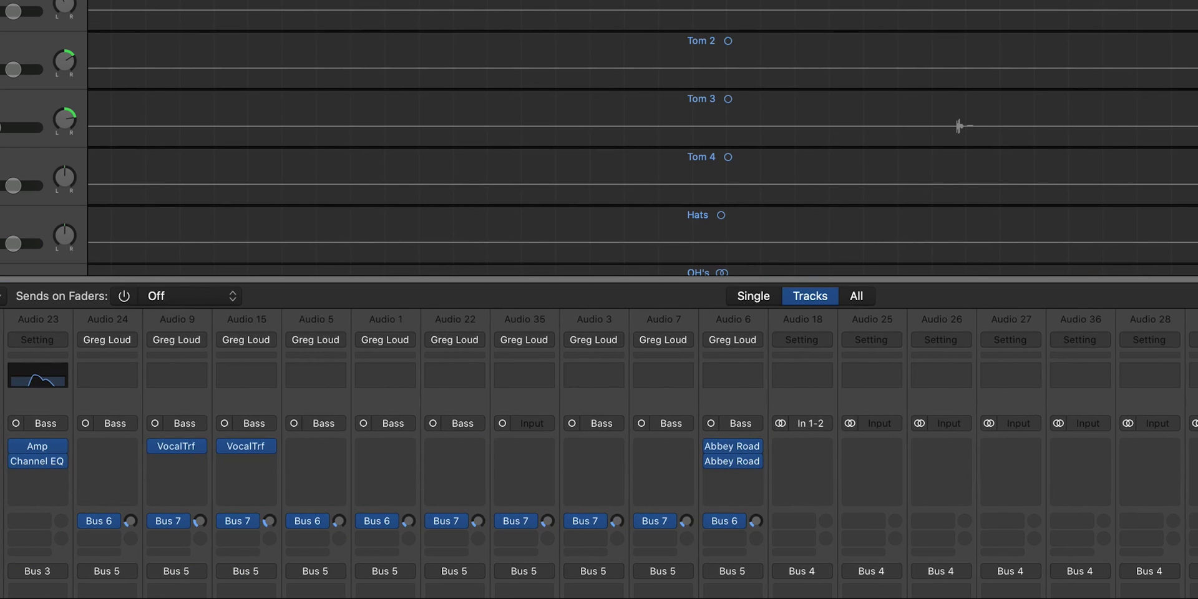
Step: Open both RS124 compressors on the Audio 6 vocal track and arrange their windows one above the other
{"action": "left_click", "coordinate": [732, 460]}
{"action": "left_click_drag", "start_coordinate": [586, 94], "coordinate": [541, 29]}
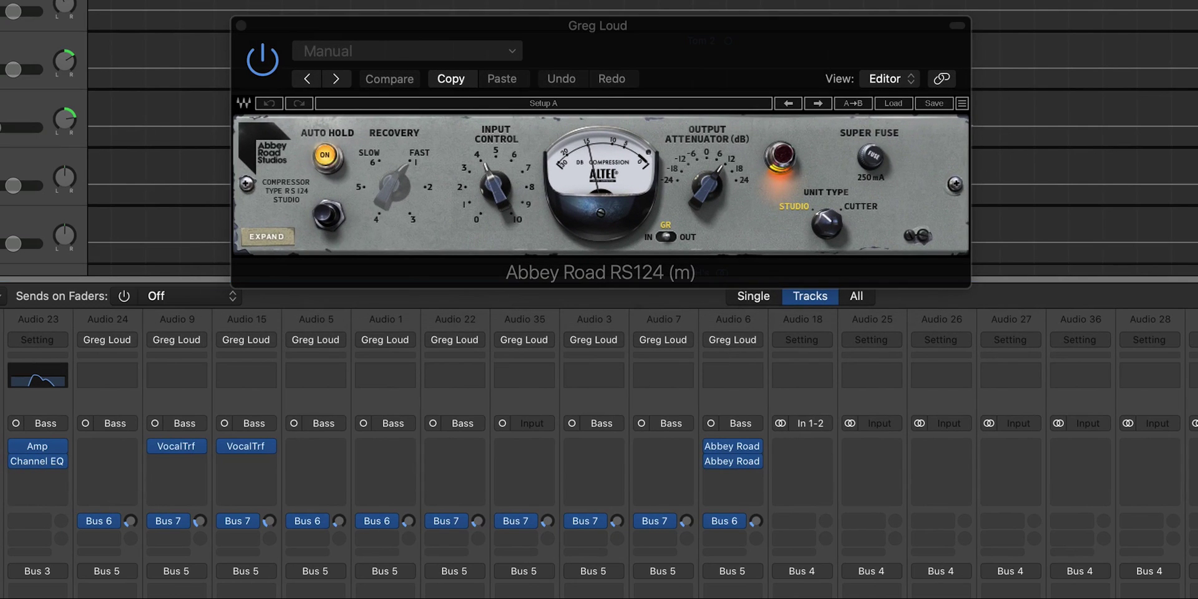
{"action": "left_click_drag", "start_coordinate": [624, 282], "coordinate": [714, 297]}
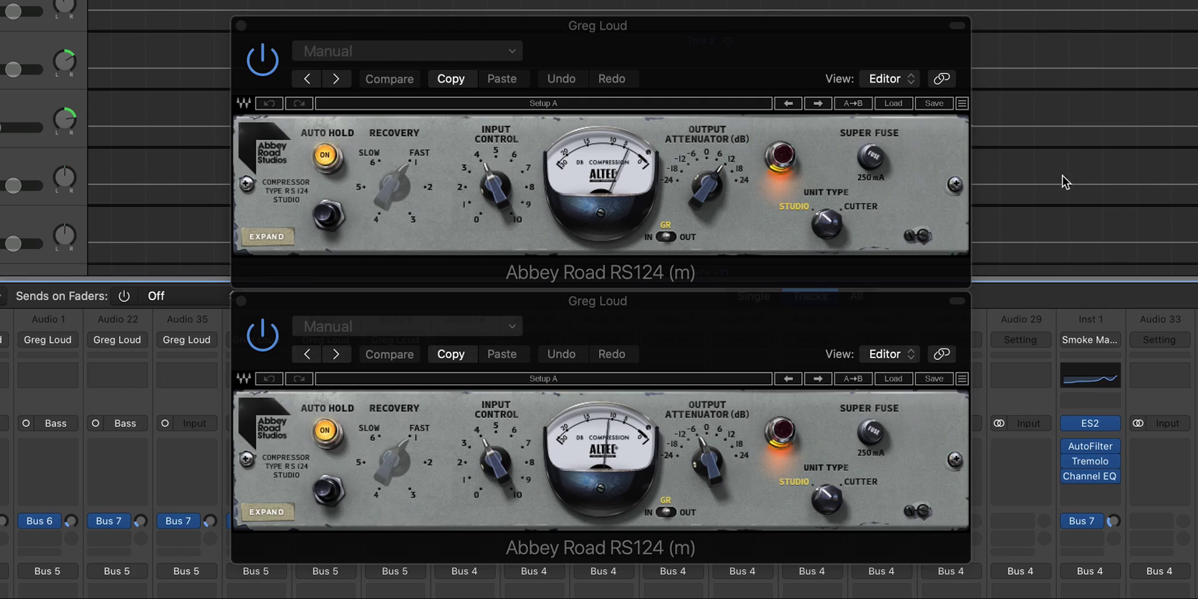
Step: Compare the Audio 6 vocal with both RS124 compressors bypassed and enabled, and close both plug-in windows
{"action": "left_click", "coordinate": [261, 74]}
{"action": "left_click", "coordinate": [266, 346]}
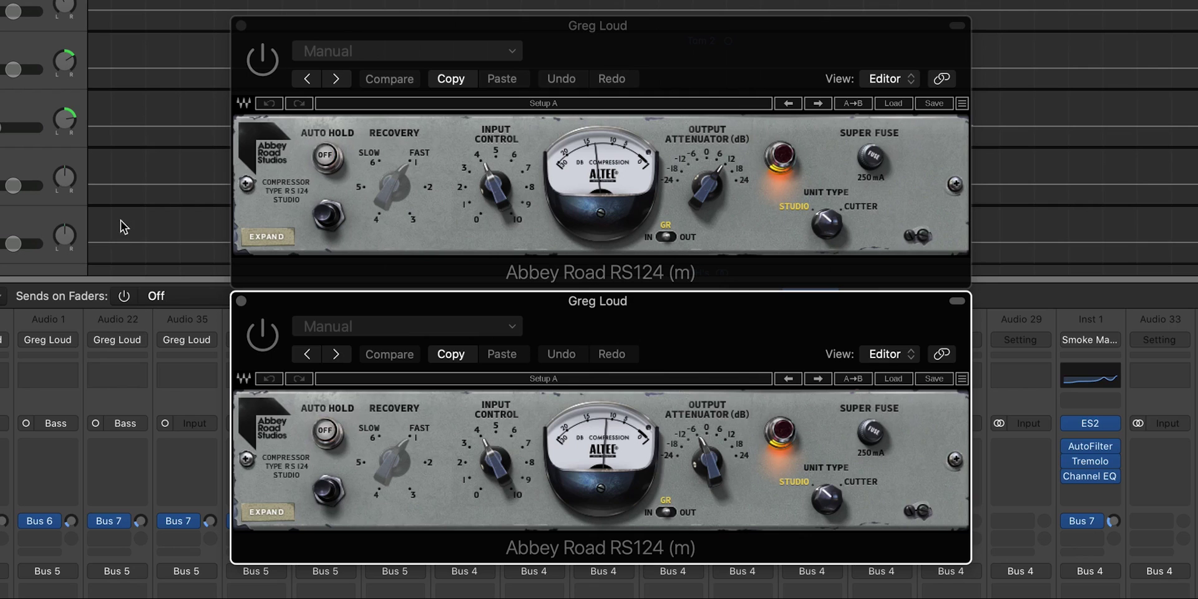
{"action": "left_click", "coordinate": [257, 70]}
{"action": "left_click", "coordinate": [261, 346]}
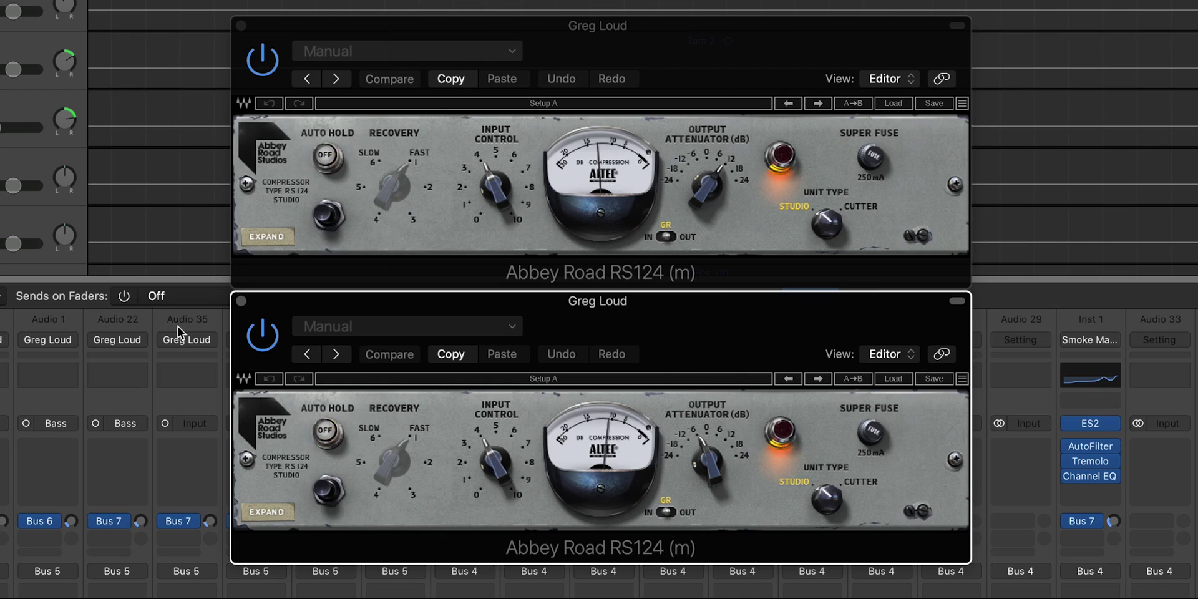
{"action": "left_click", "coordinate": [242, 25]}
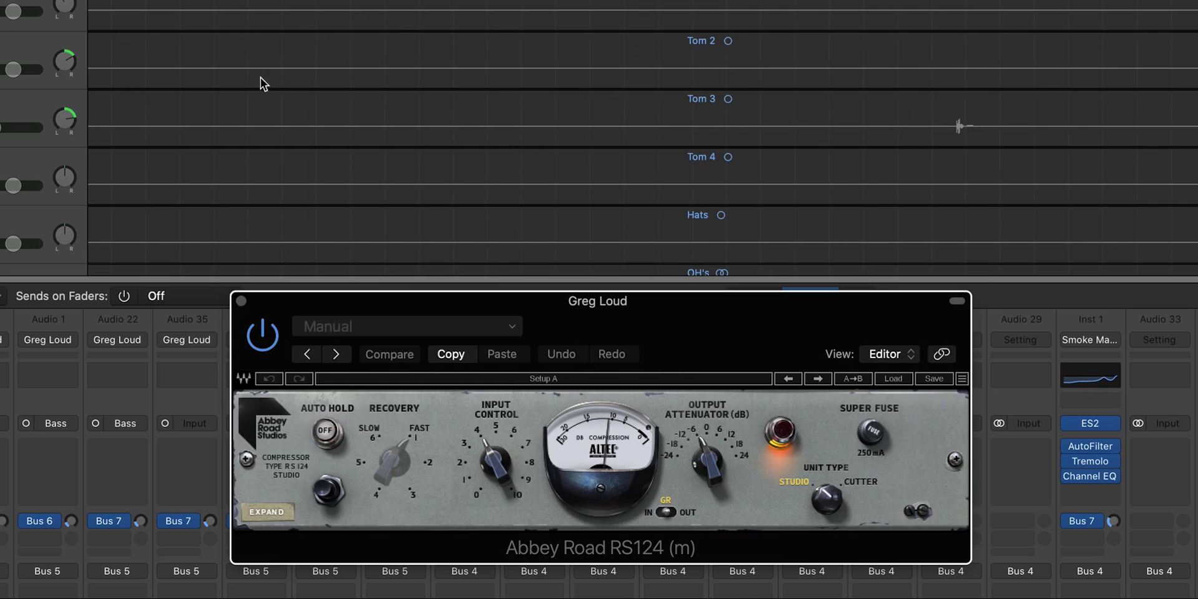
{"action": "left_click", "coordinate": [241, 300]}
Step: Switch off the Vocals channel's first RS124 compressor and compare the second one bypassed and enabled
{"action": "scroll", "coordinate": [343, 495], "scroll_direction": "left", "scroll_amount": 5}
{"action": "scroll", "coordinate": [343, 495], "scroll_direction": "left", "scroll_amount": 3}
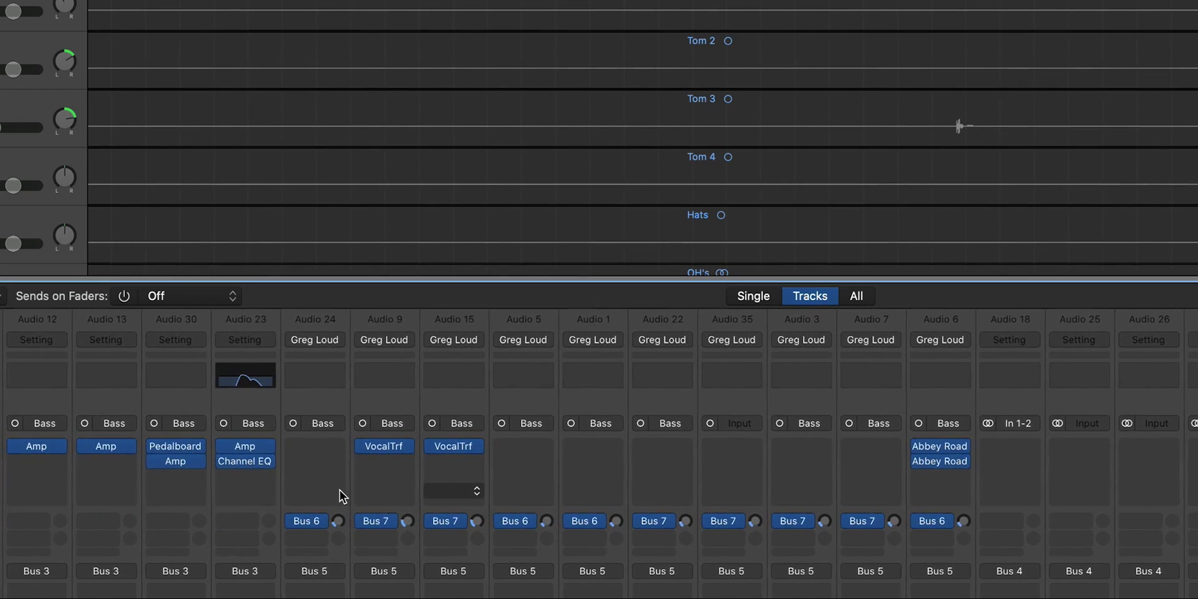
{"action": "scroll", "coordinate": [342, 491], "scroll_direction": "left", "scroll_amount": 1}
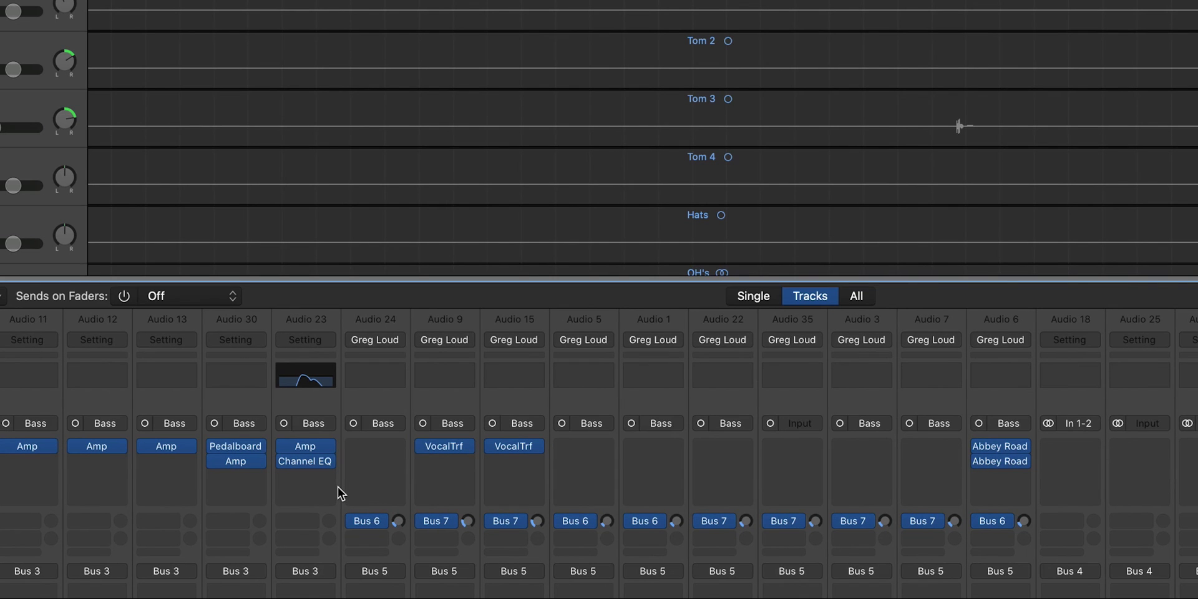
{"action": "scroll", "coordinate": [721, 577], "scroll_direction": "right", "scroll_amount": 15}
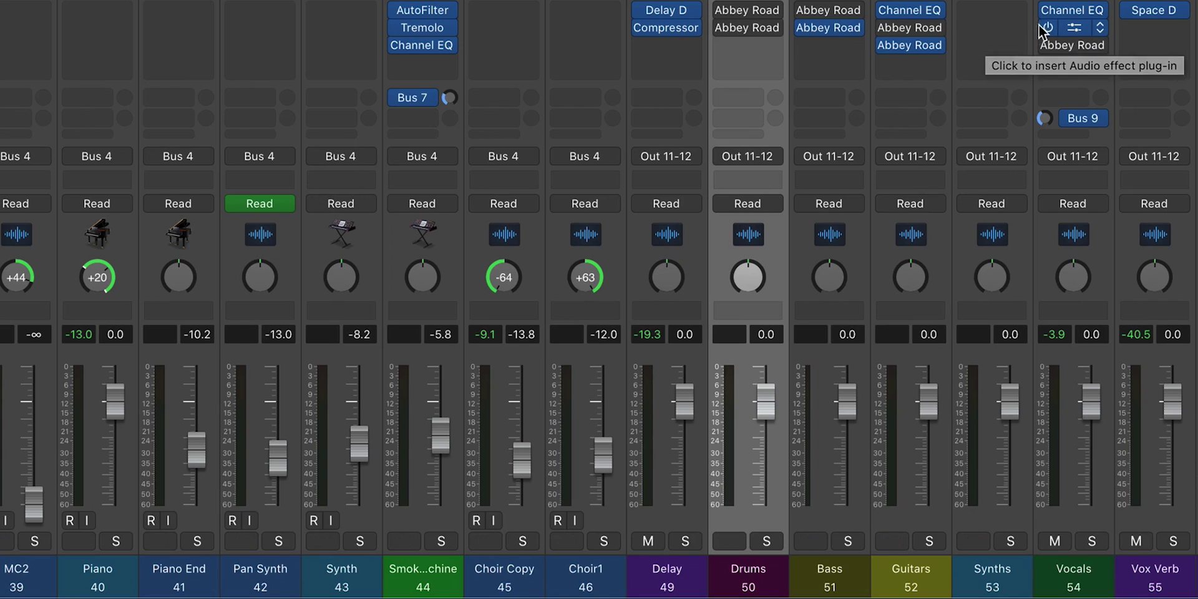
{"action": "mouse_move", "coordinate": [1048, 30]}
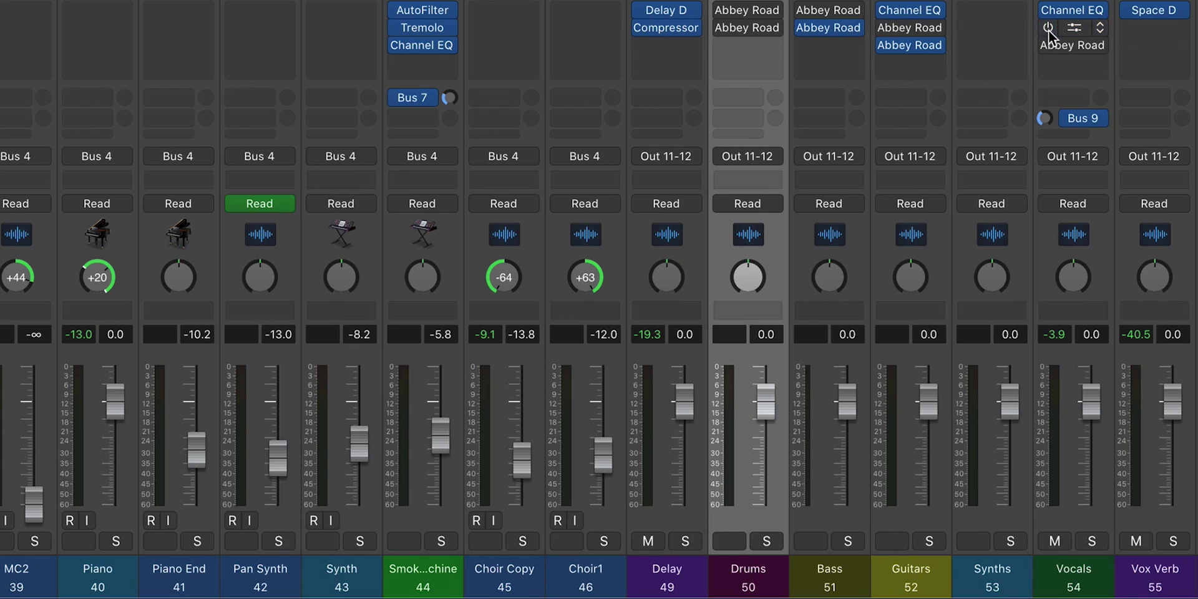
{"action": "left_click", "coordinate": [1071, 47]}
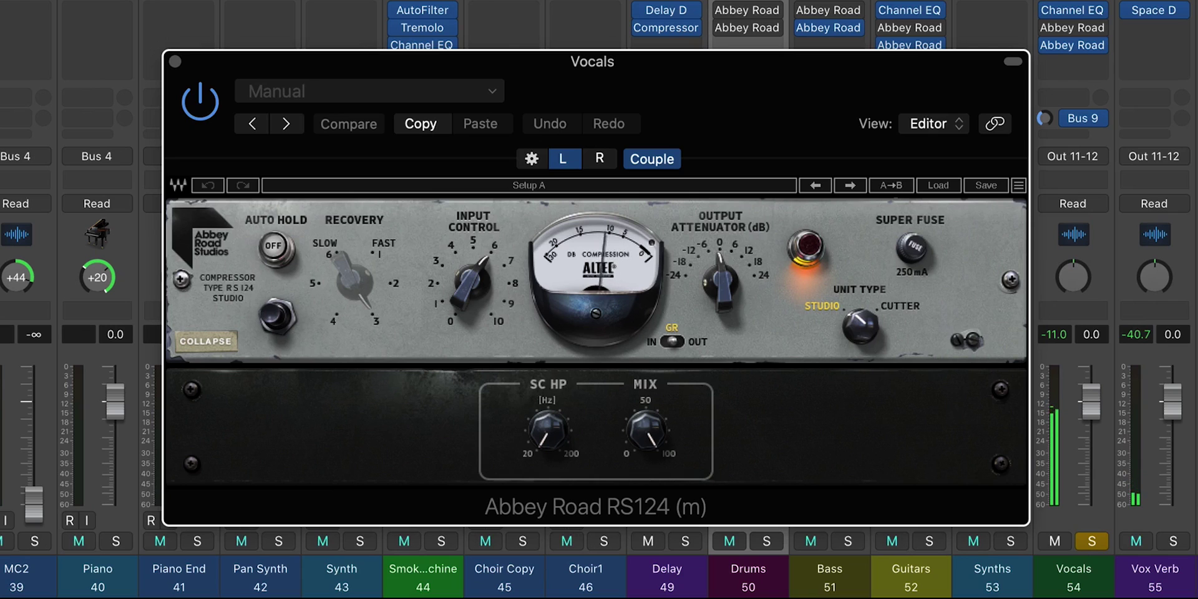
{"action": "left_click", "coordinate": [192, 115]}
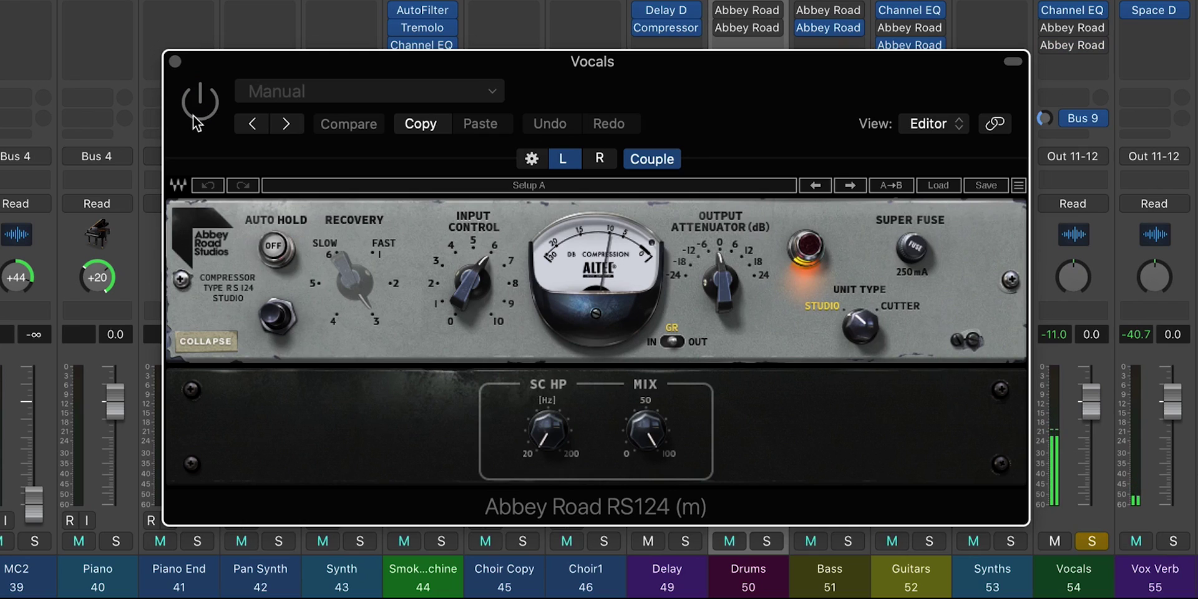
{"action": "left_click", "coordinate": [193, 115]}
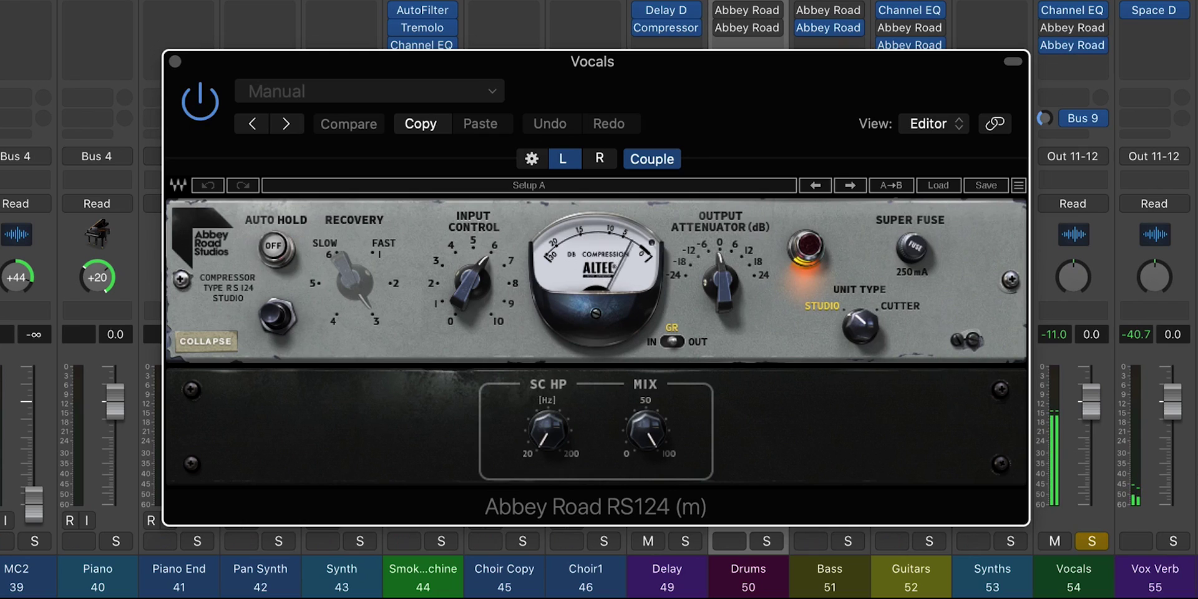